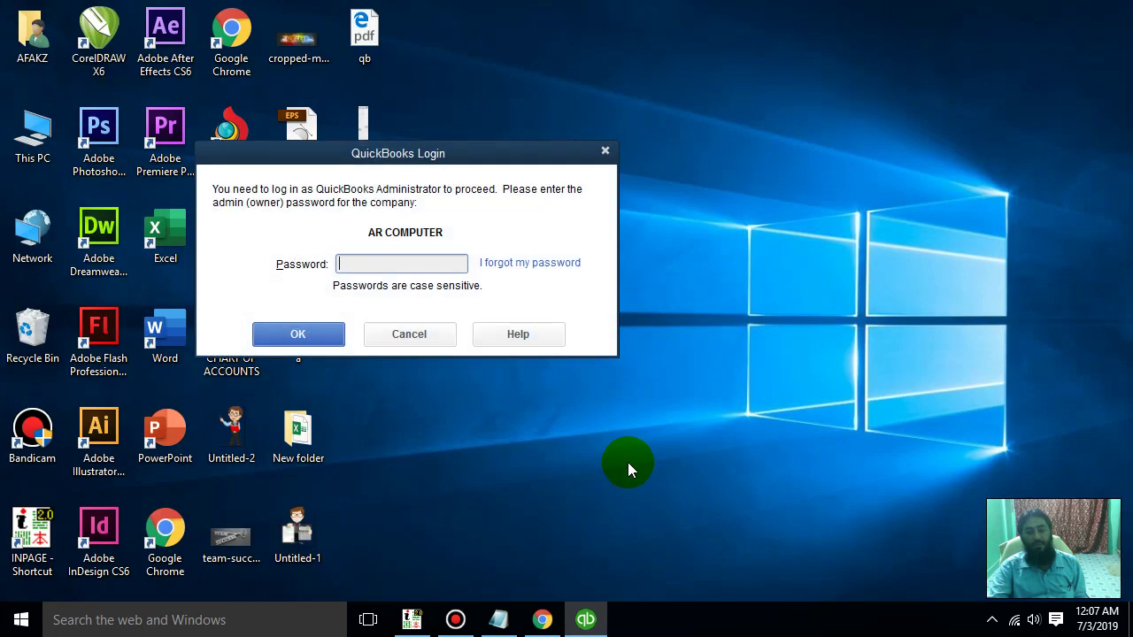
Step: Enter the administrator password for the AR COMPUTER company file and log in
click(412, 260)
text(1)
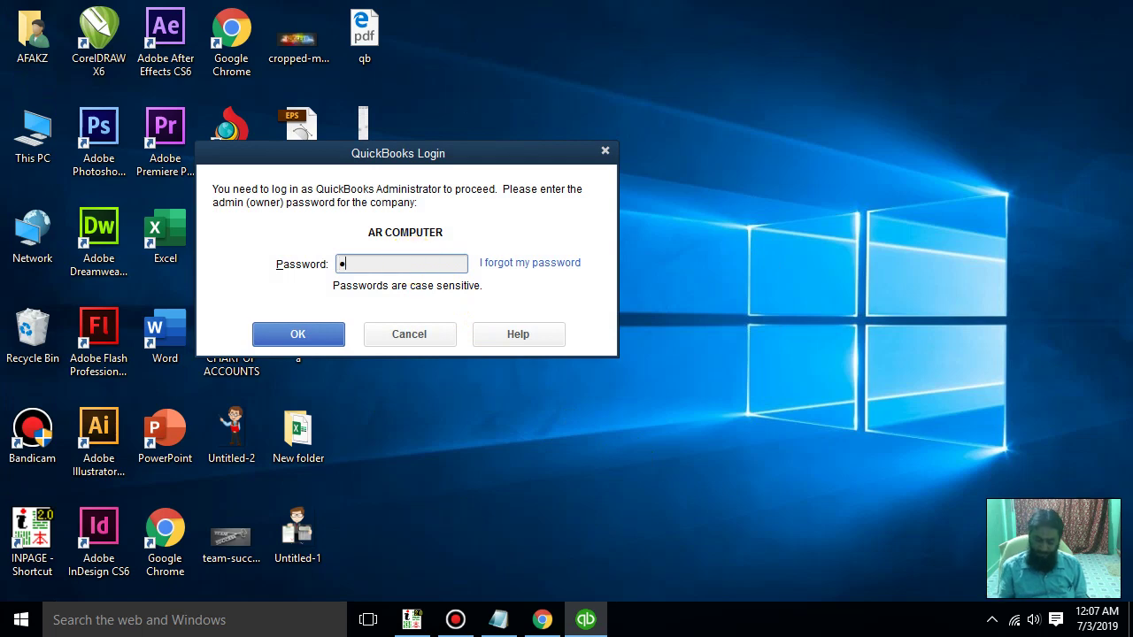
key(Return)
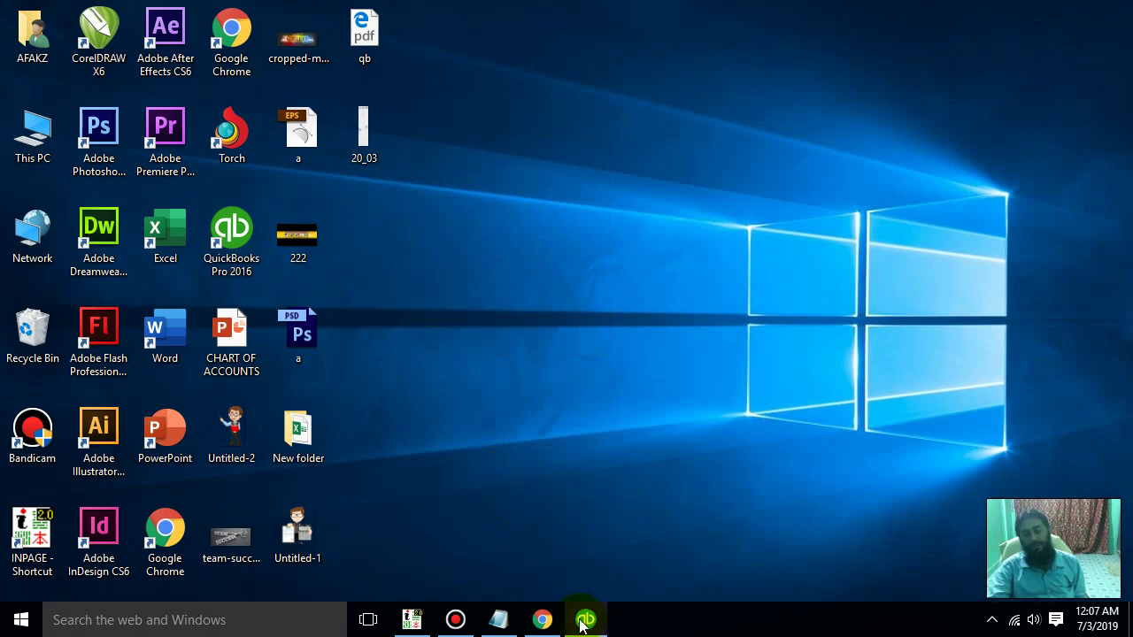
Step: Refresh the desktop, switch to the QuickBooks window and show its Home page maximized
right_click(678, 295)
click(726, 349)
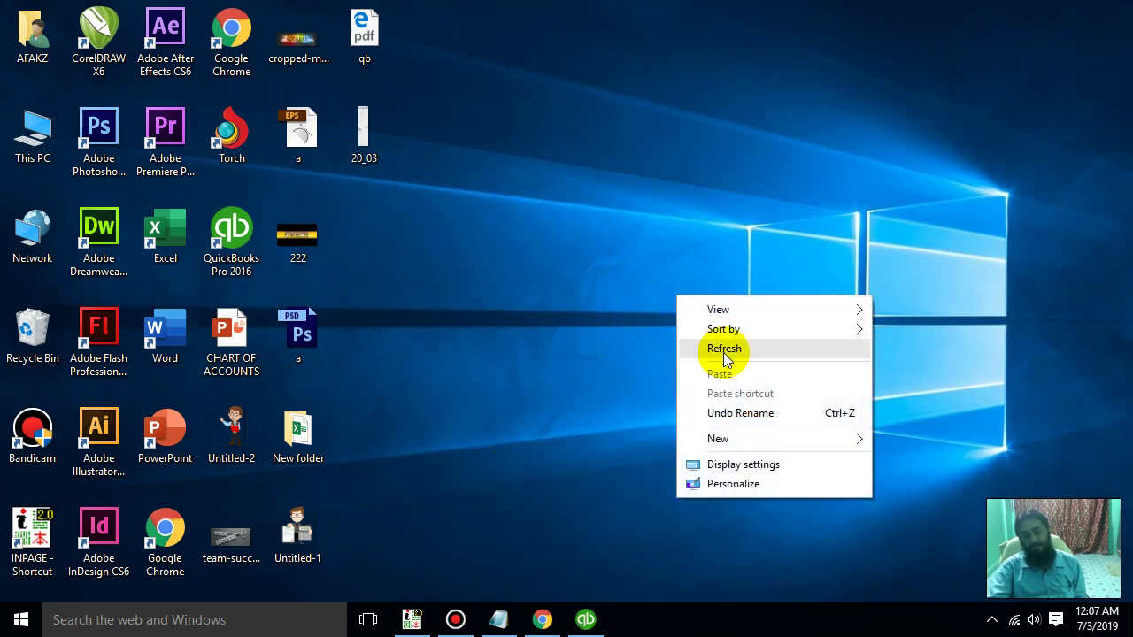
click(586, 621)
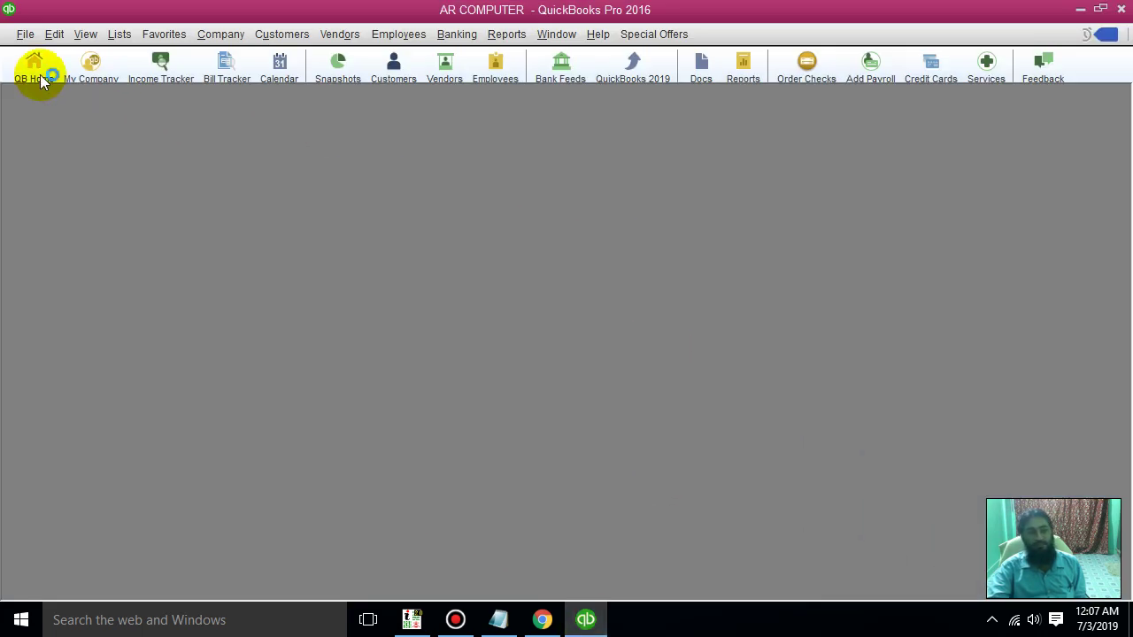
click(40, 74)
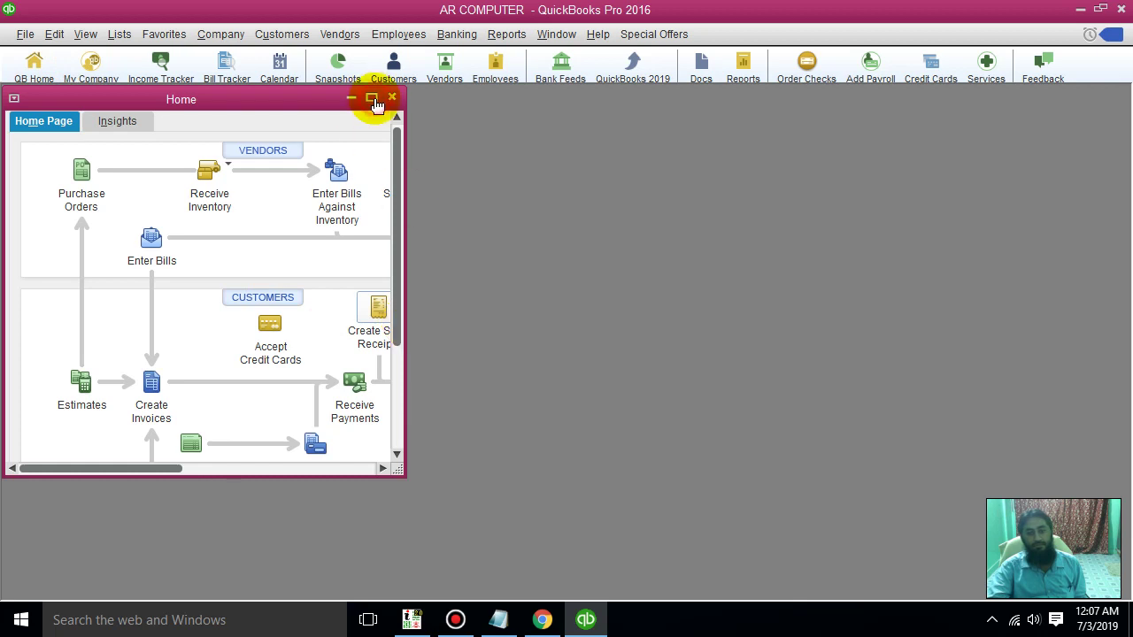
click(372, 98)
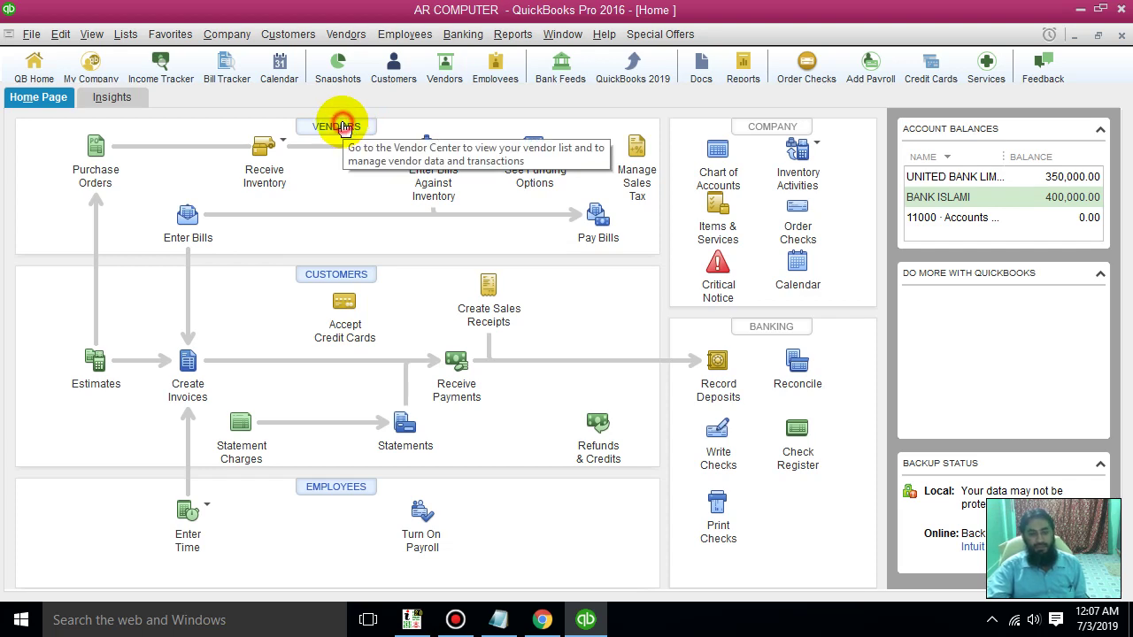
Step: Look through the Vendor Center and the available vendor commands, returning to the Home page
click(344, 127)
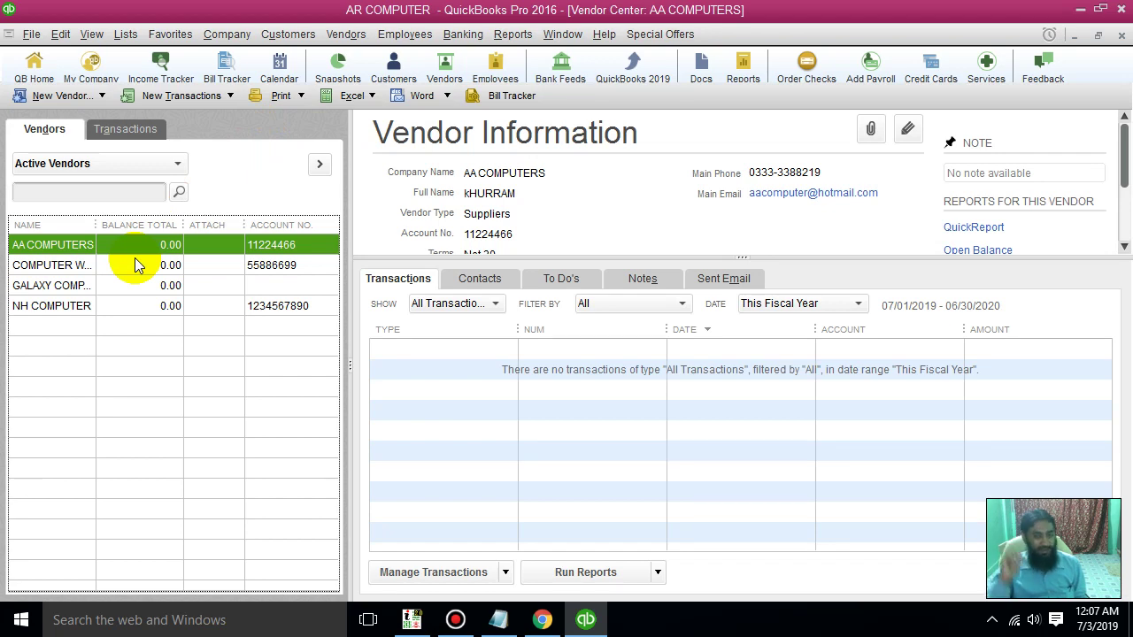
click(1120, 34)
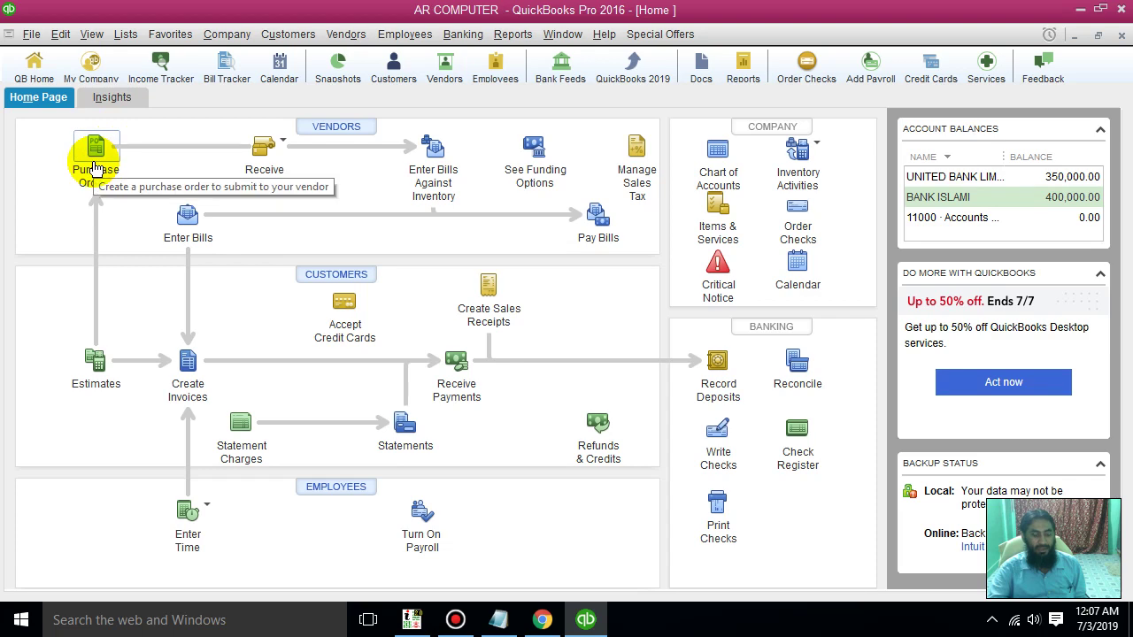
click(444, 72)
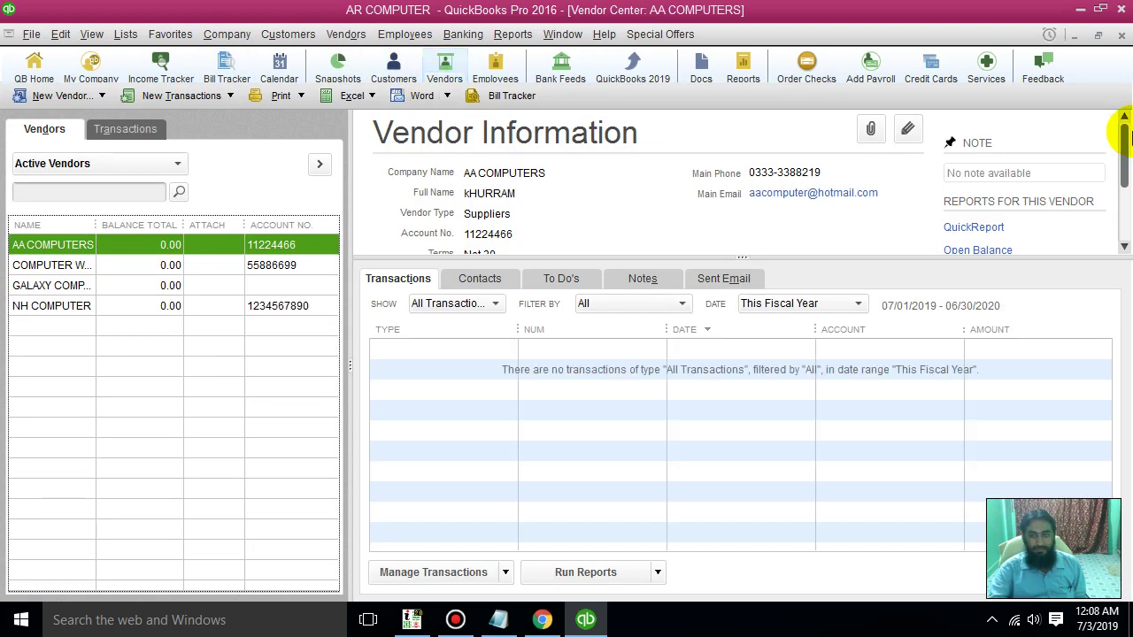
click(1120, 35)
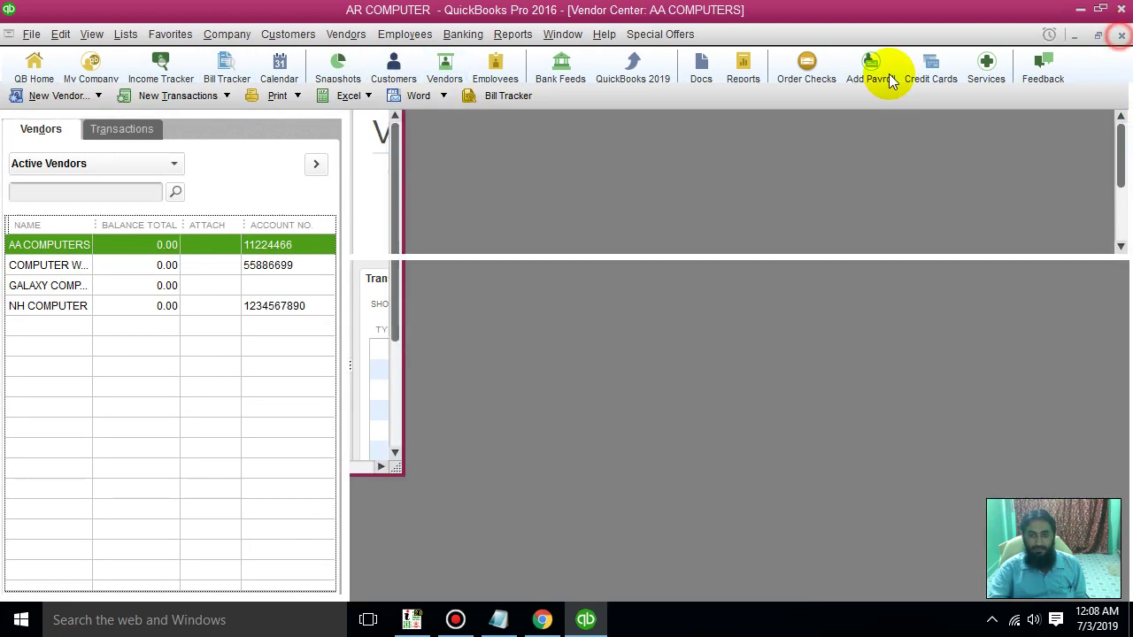
click(329, 35)
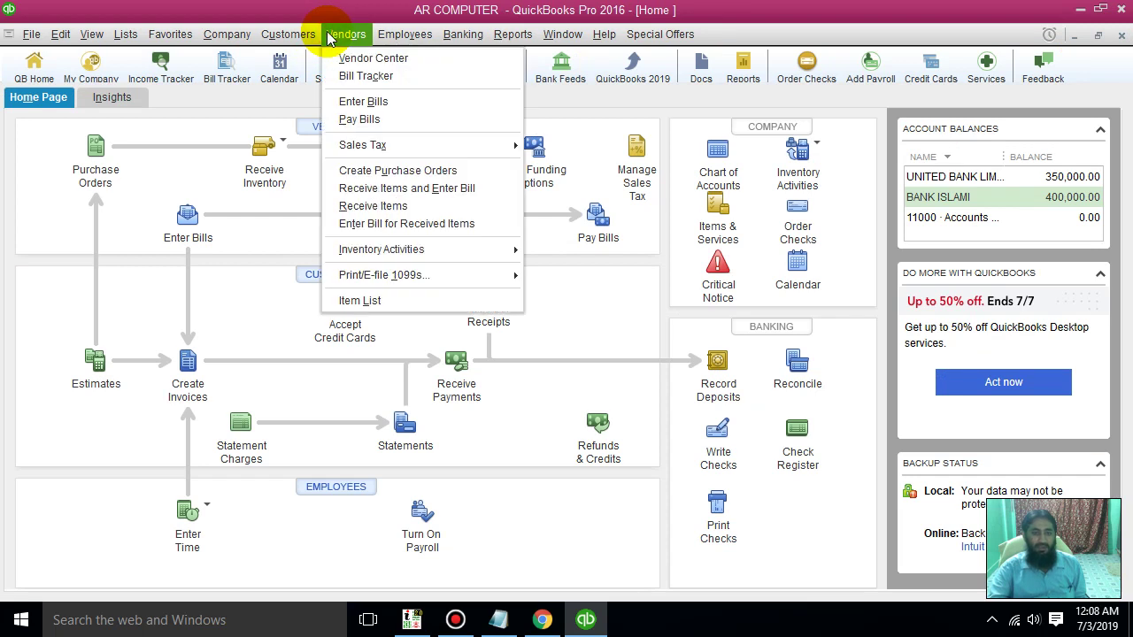
click(46, 236)
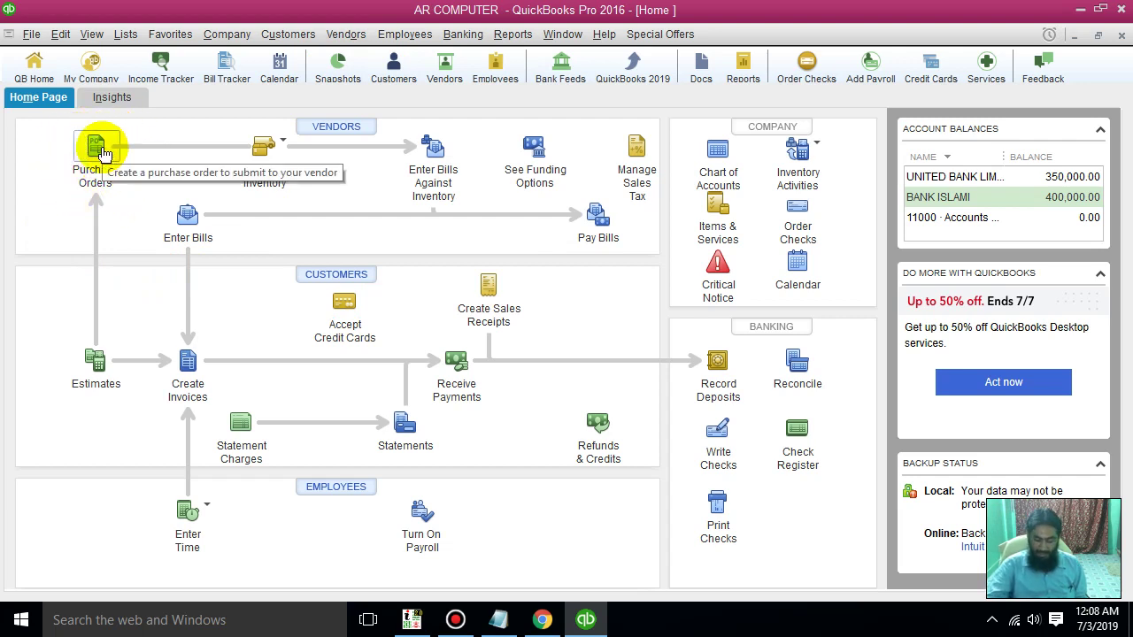
Step: Magnify the vendor workflow on the Home page and start a new purchase order
key(super+plus)
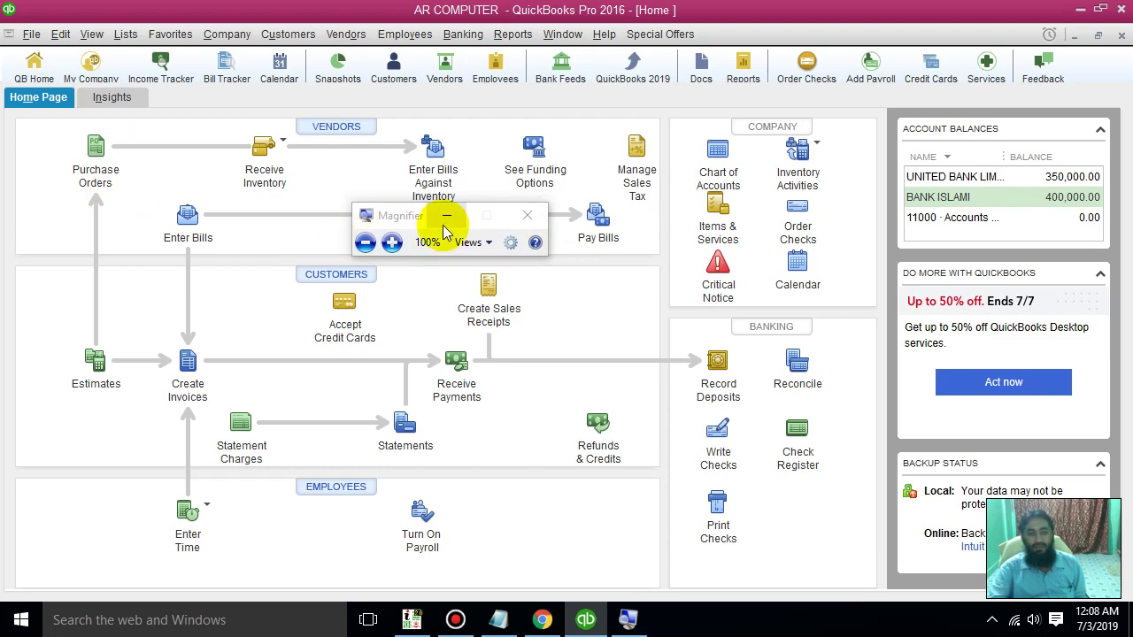
key(super+plus)
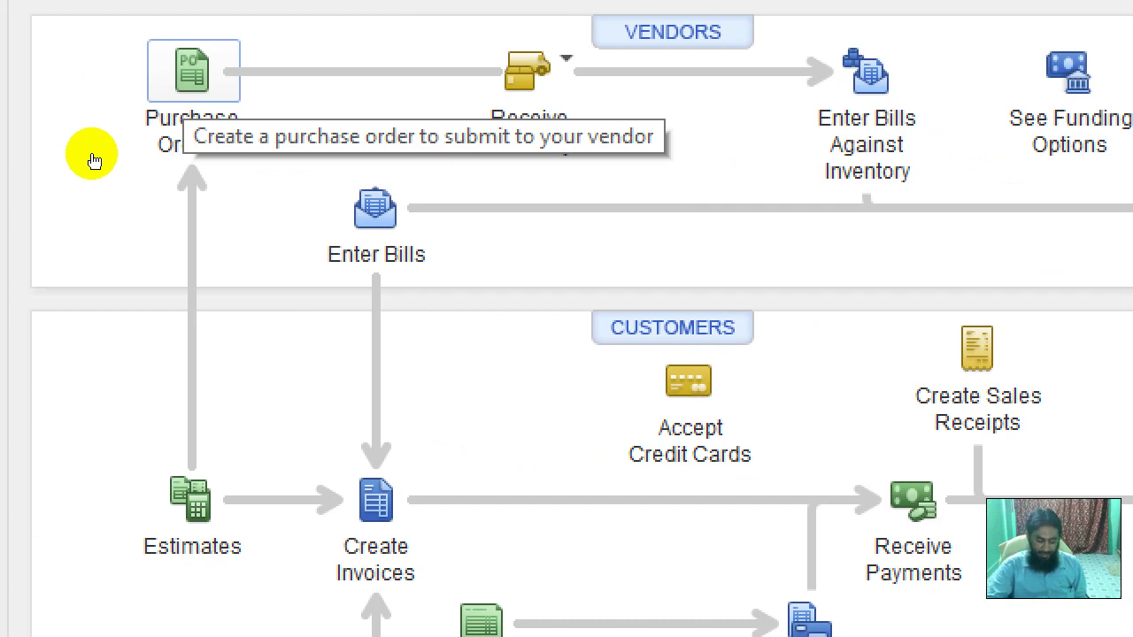
key(super+minus)
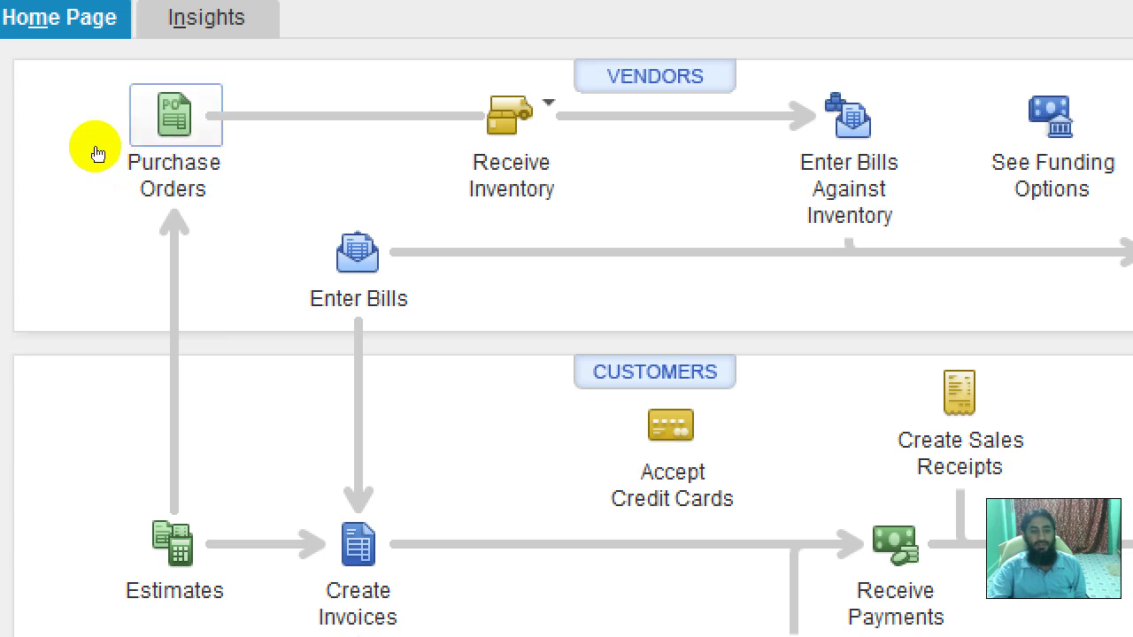
click(94, 146)
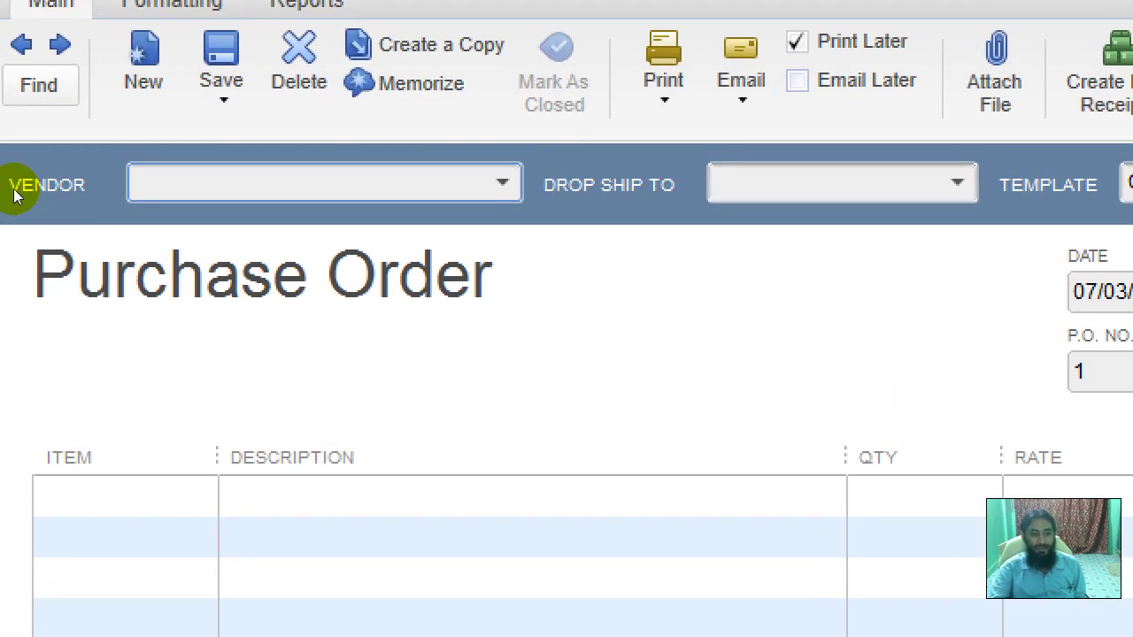
click(252, 189)
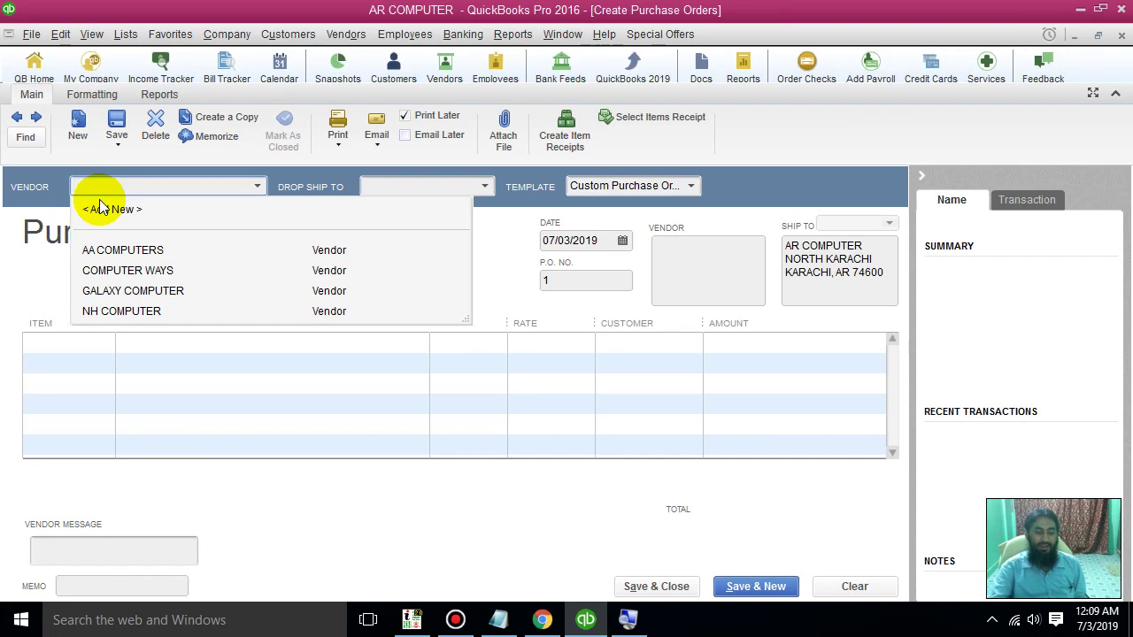
click(108, 209)
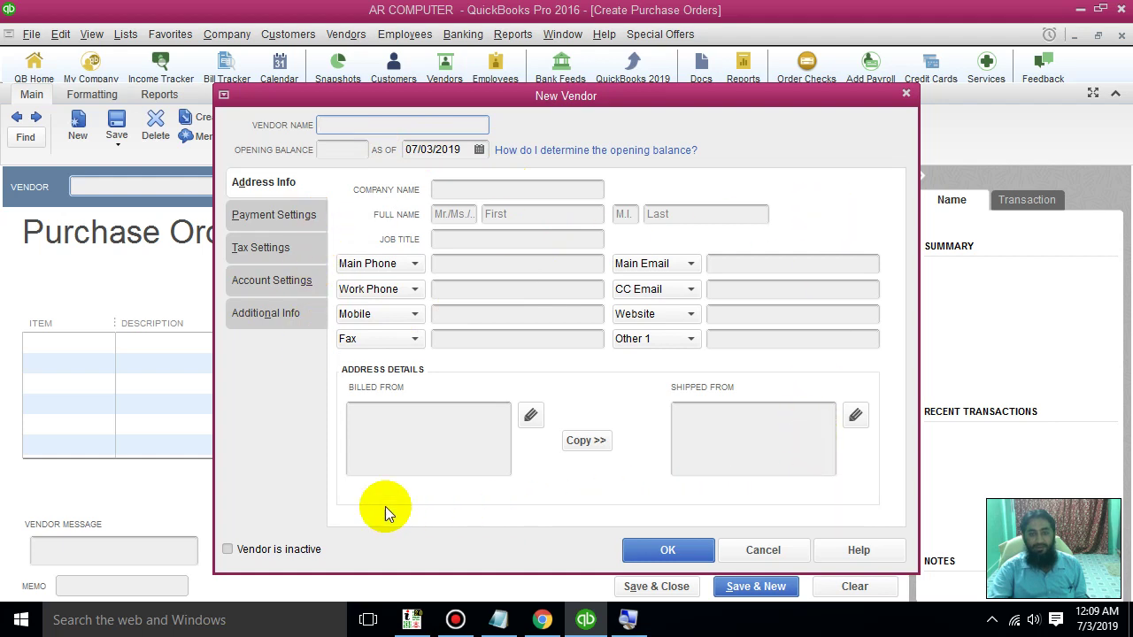
click(763, 551)
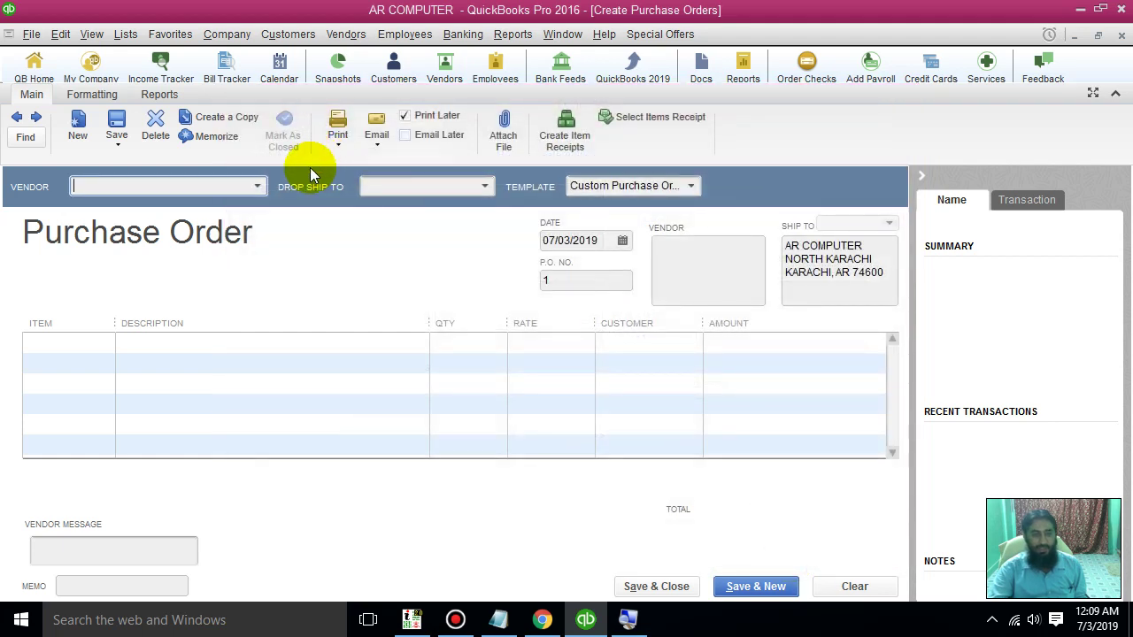
Step: Choose NH COMPUTER as both the vendor and the drop-ship recipient of the purchase order
click(259, 187)
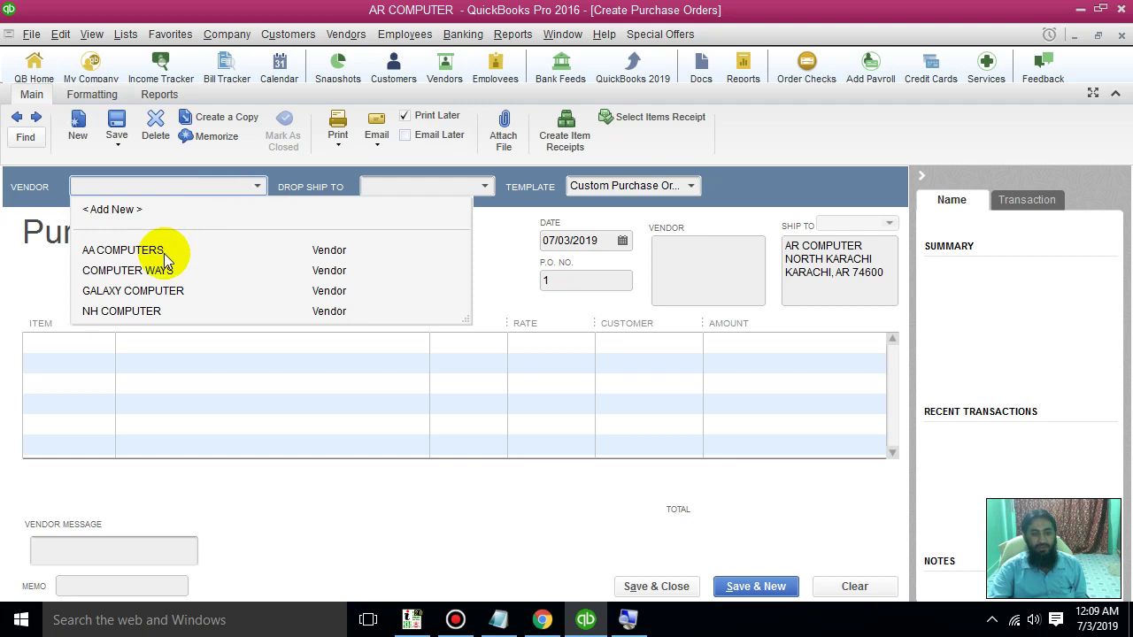
click(151, 317)
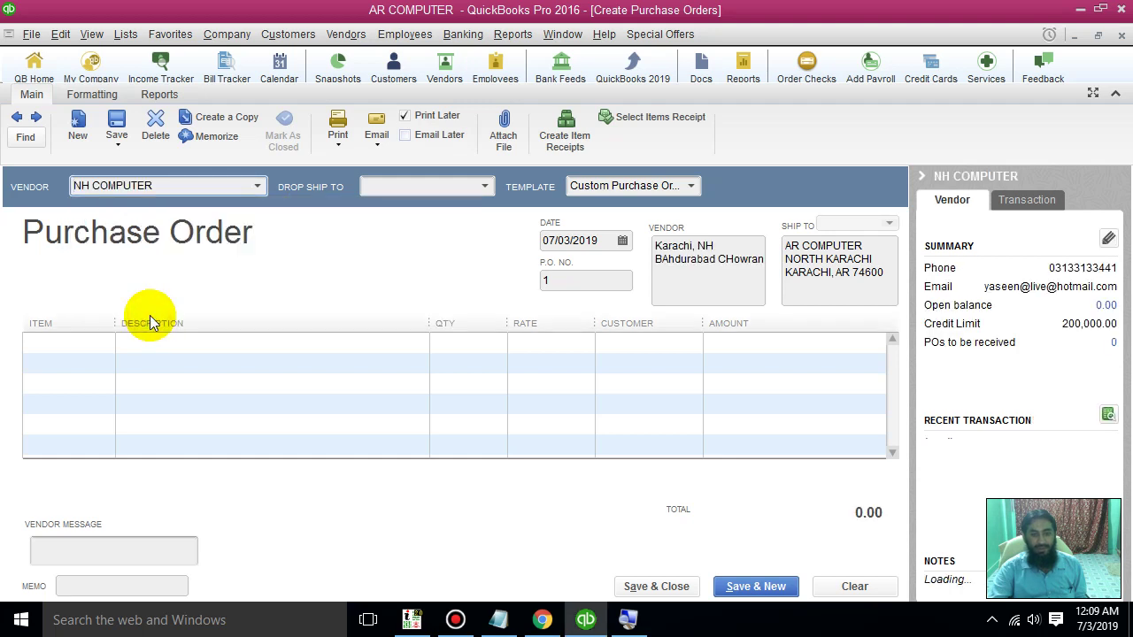
click(483, 185)
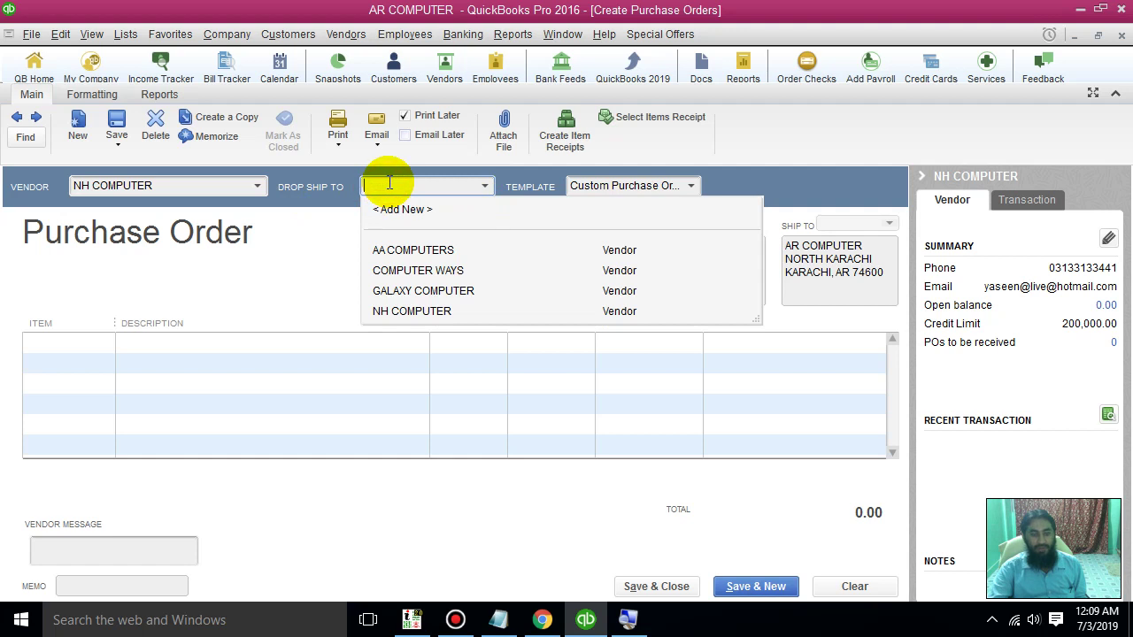
click(412, 309)
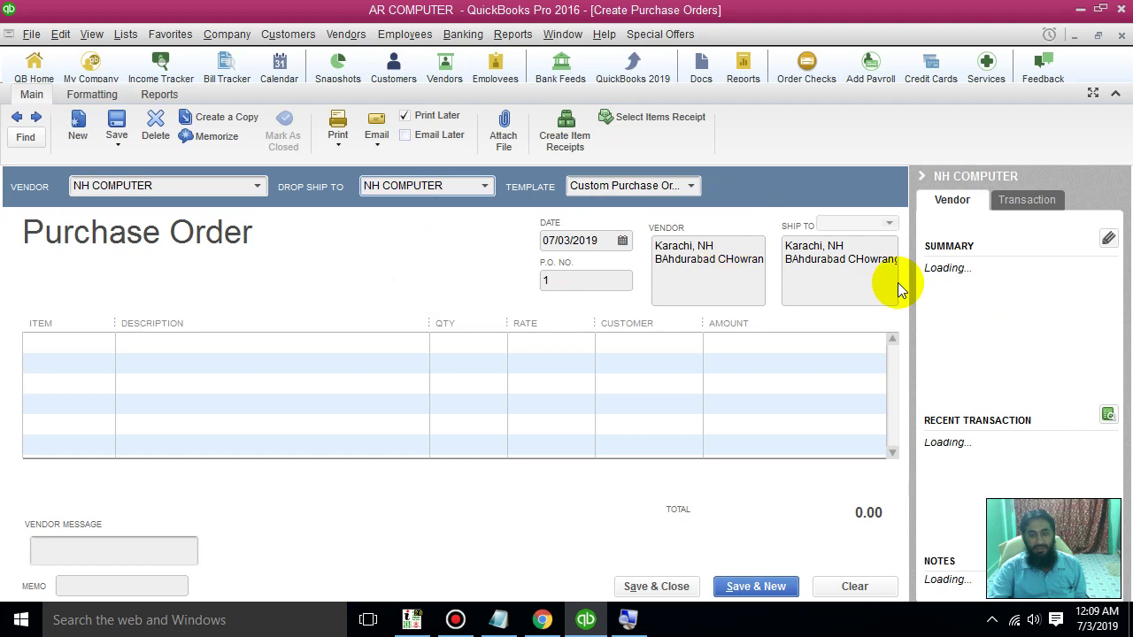
click(819, 292)
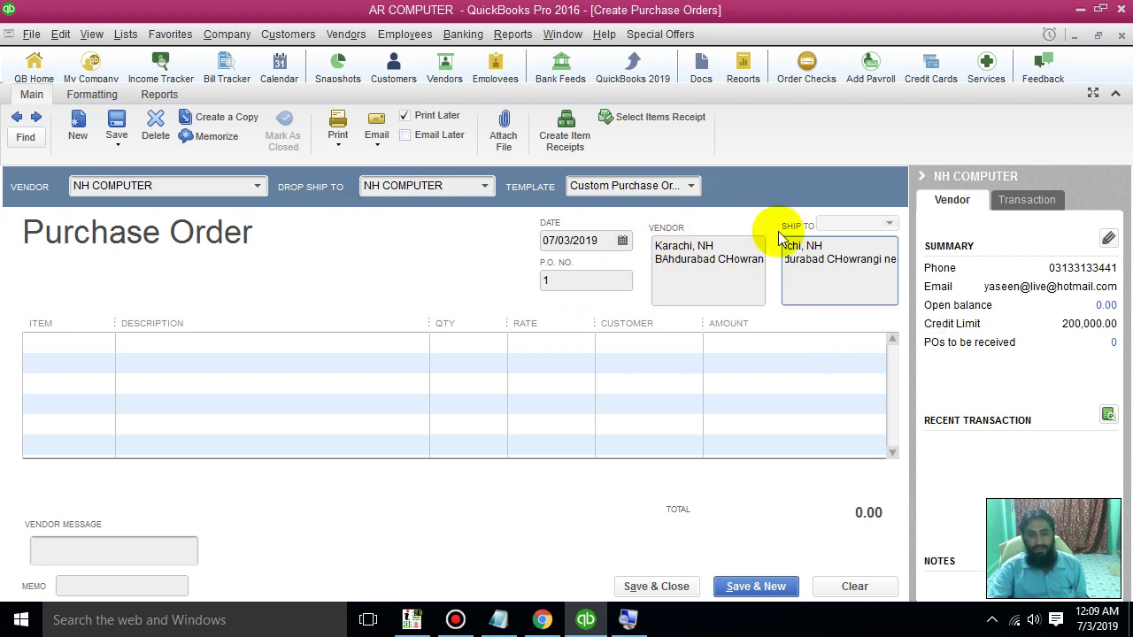
drag(867, 245, 788, 237)
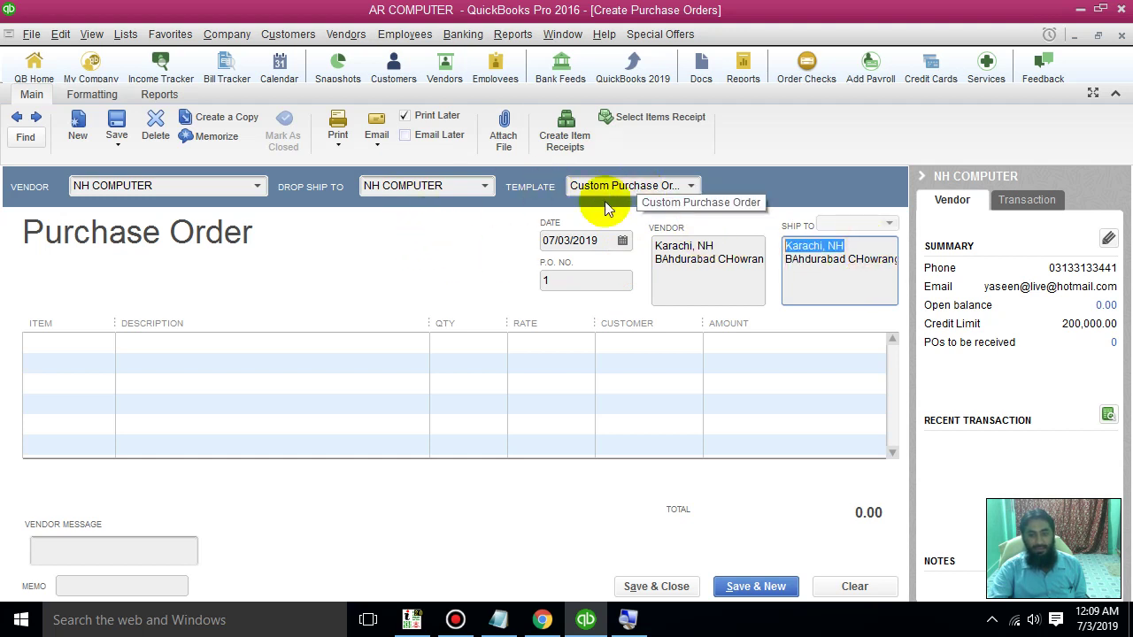
Step: Set the purchase order date to 07/03/2019 and go to the P.O. number
click(623, 241)
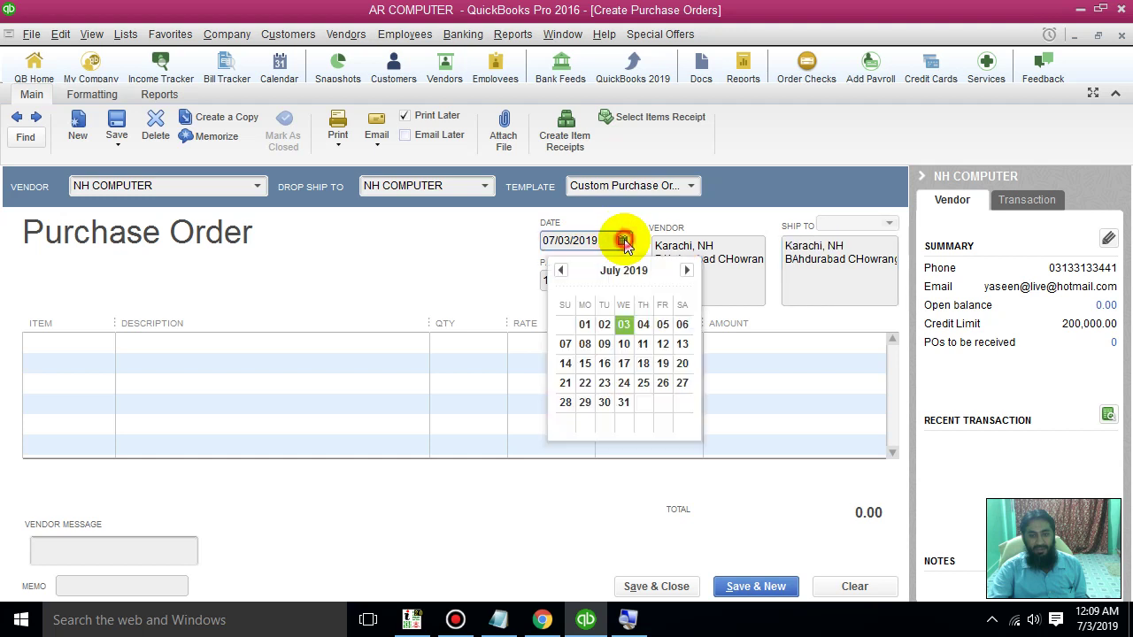
click(624, 325)
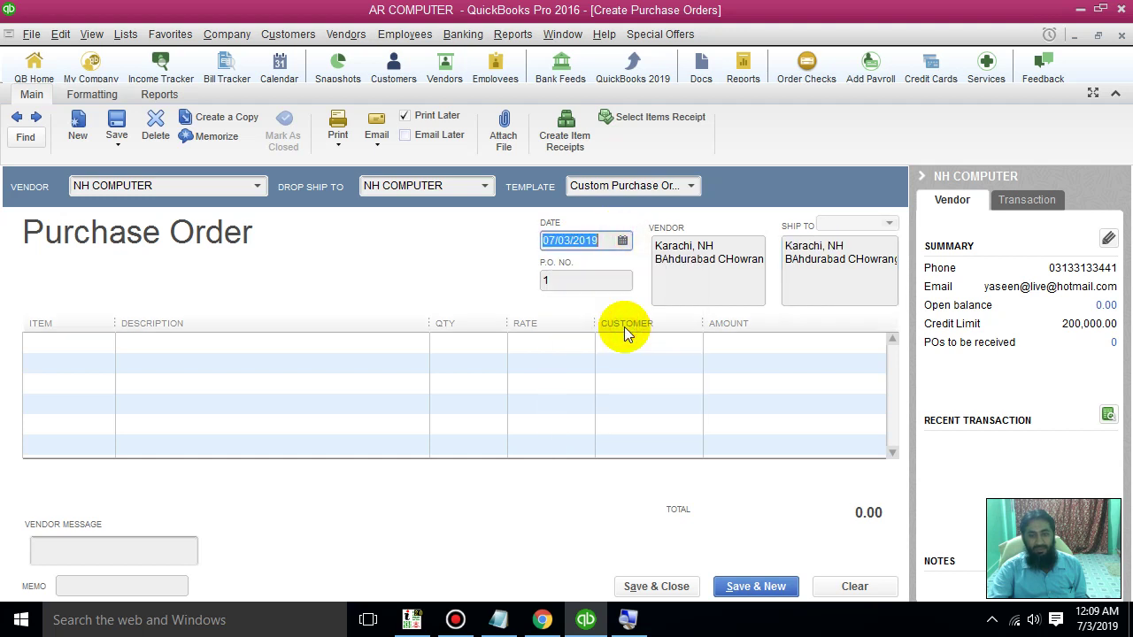
click(550, 279)
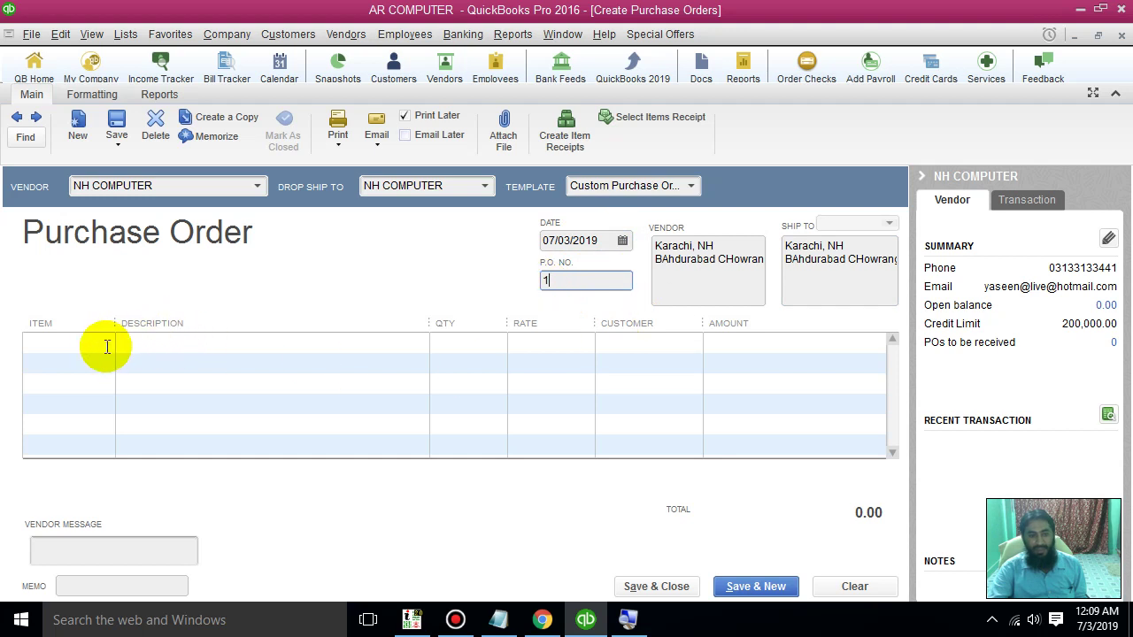
click(82, 344)
click(103, 343)
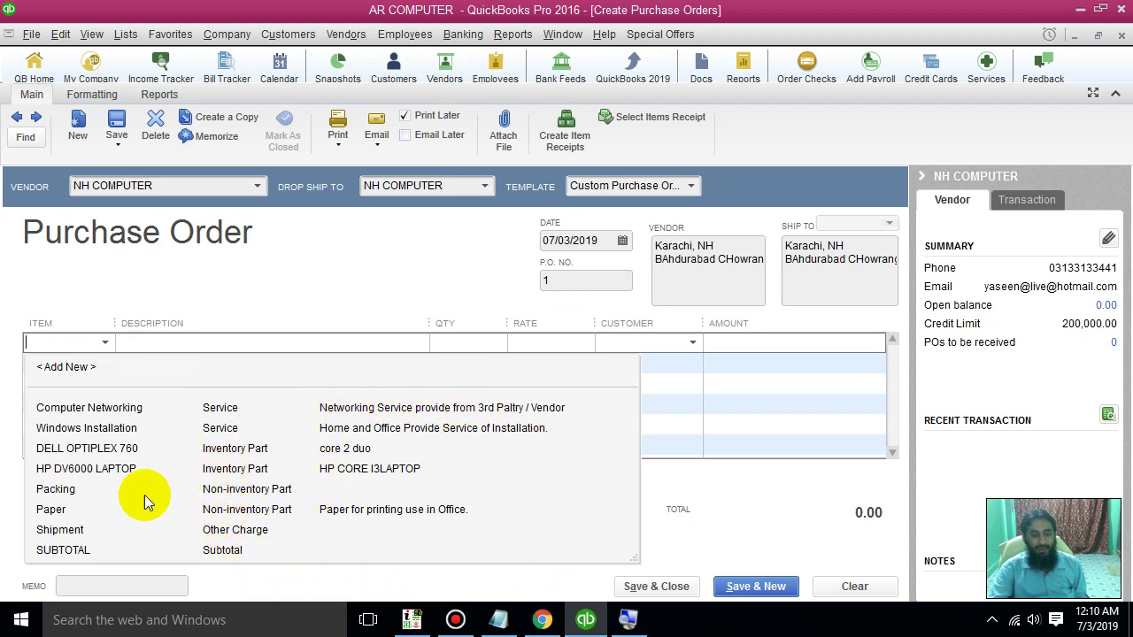
click(66, 368)
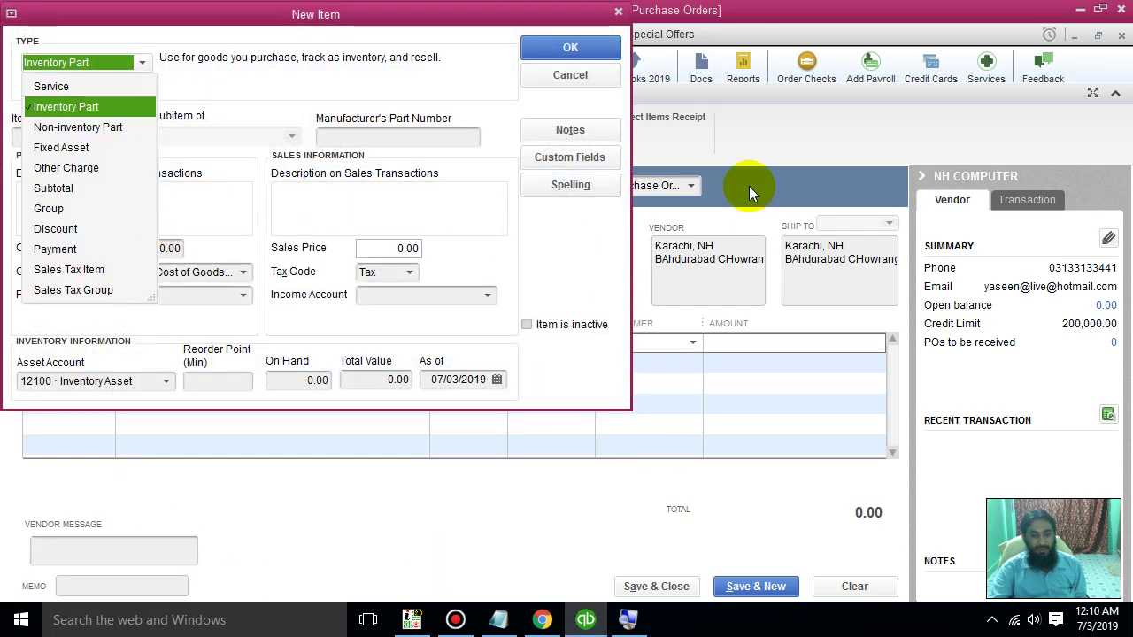
click(579, 82)
Step: Add the item DELL OPTIPLEX 760 on the first line of the purchase order with a quantity of 3
click(104, 345)
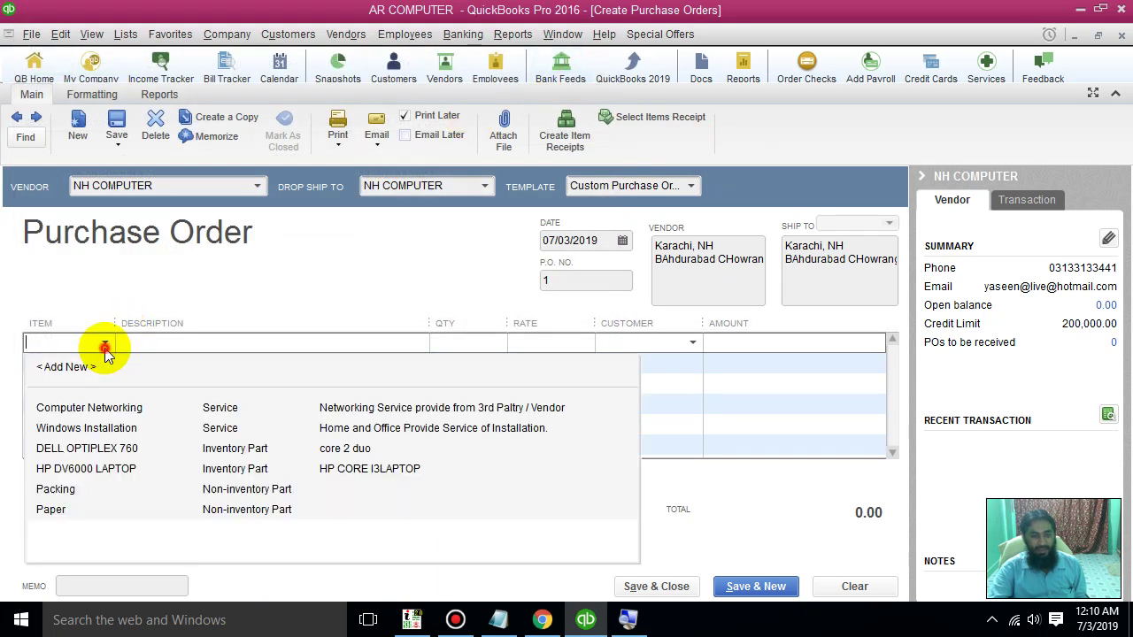
click(112, 448)
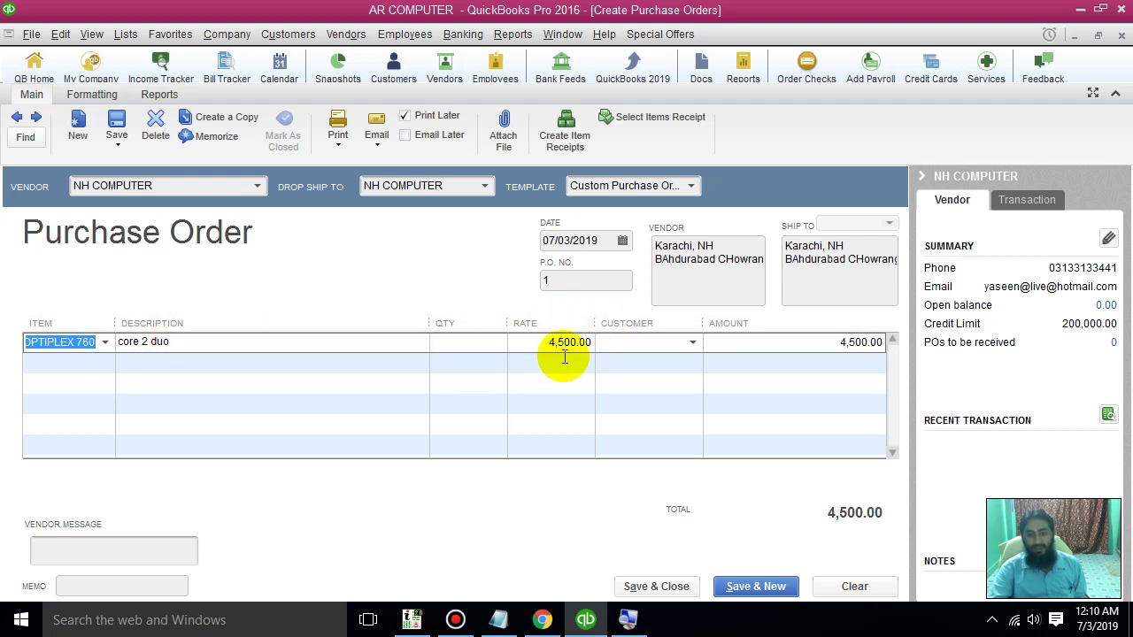
click(485, 345)
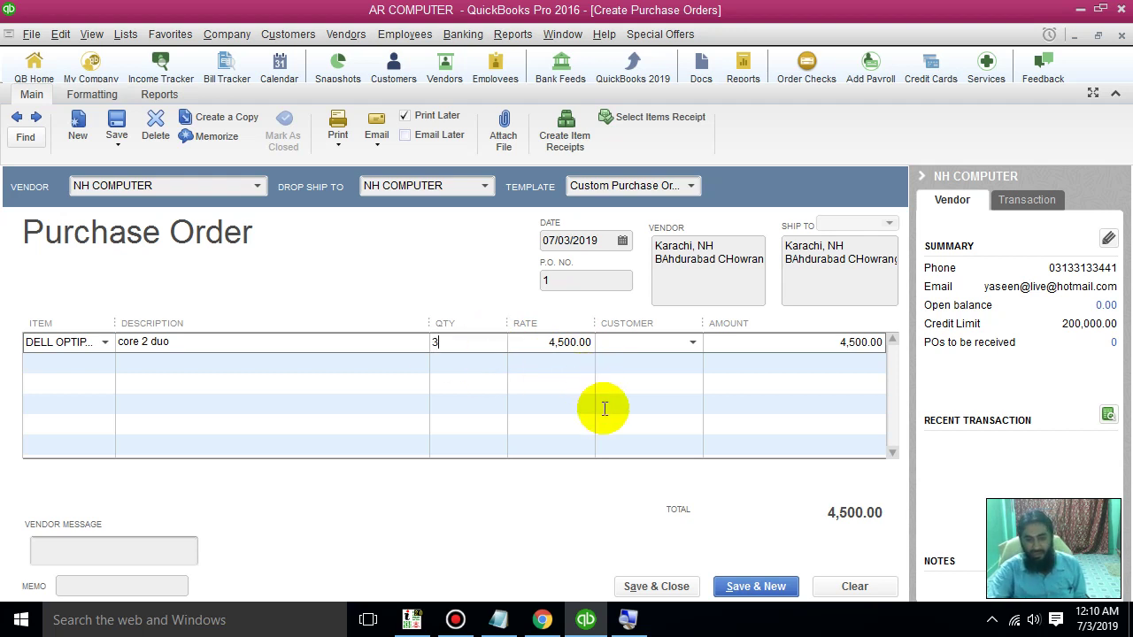
key(Tab)
key(Tab)
key(Tab)
key(Tab)
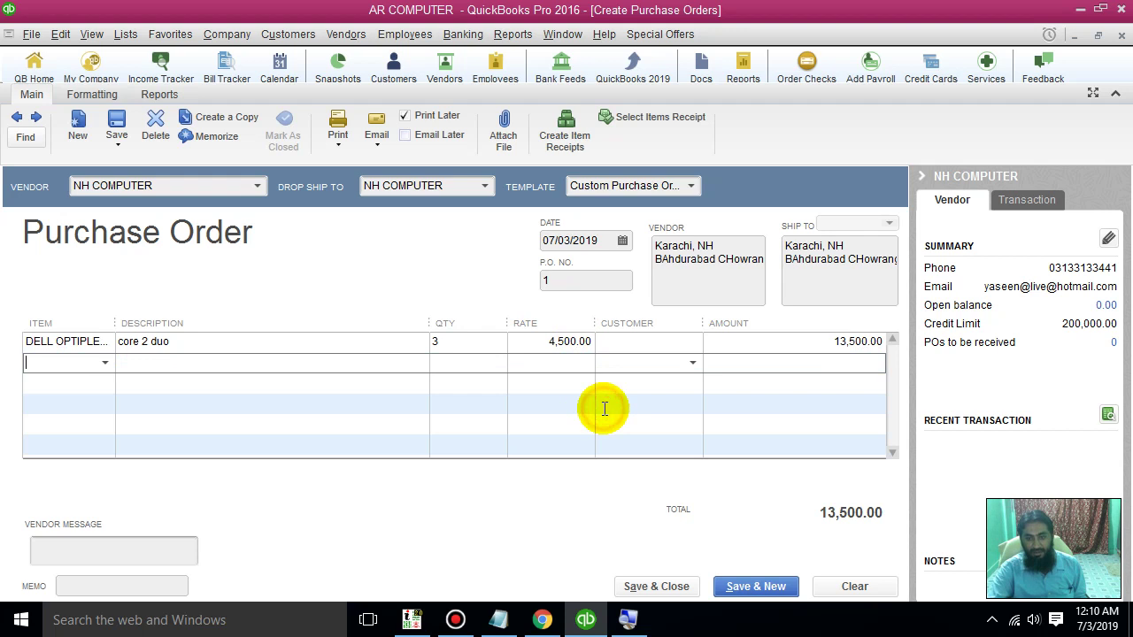
click(761, 344)
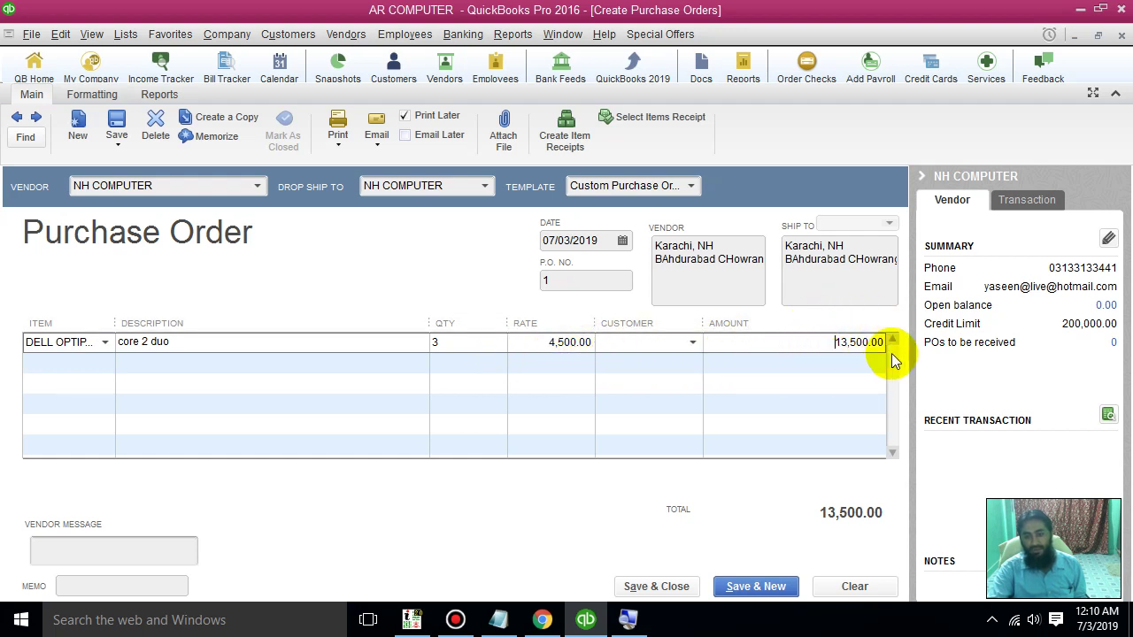
Step: Save and close the NH COMPUTER purchase order without assigning a customer or entering a vendor message
click(693, 344)
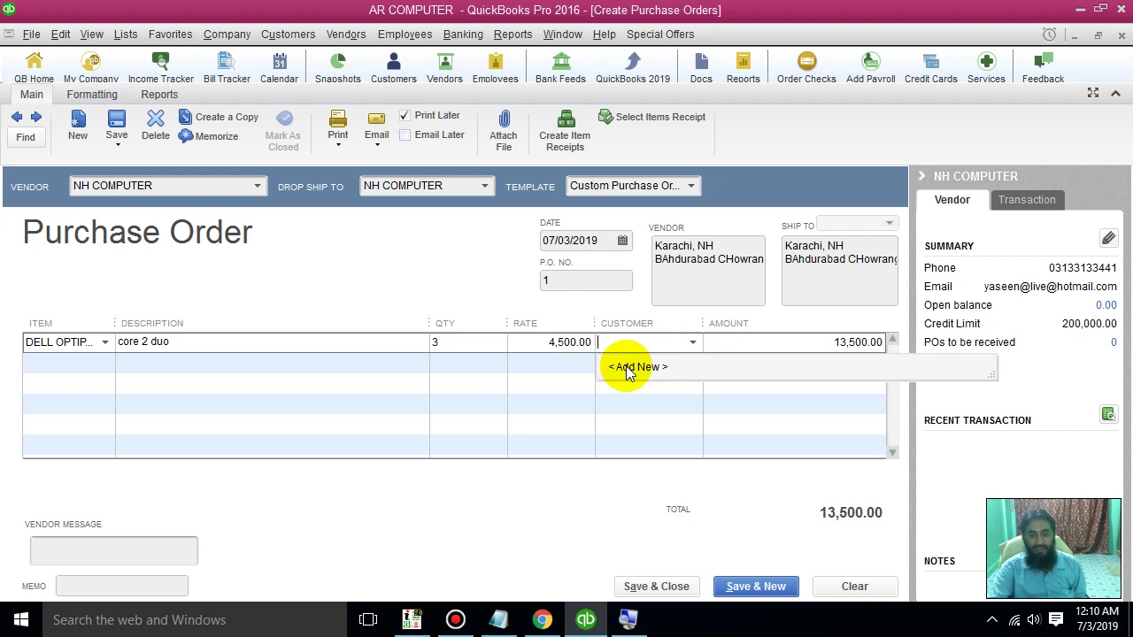
click(454, 442)
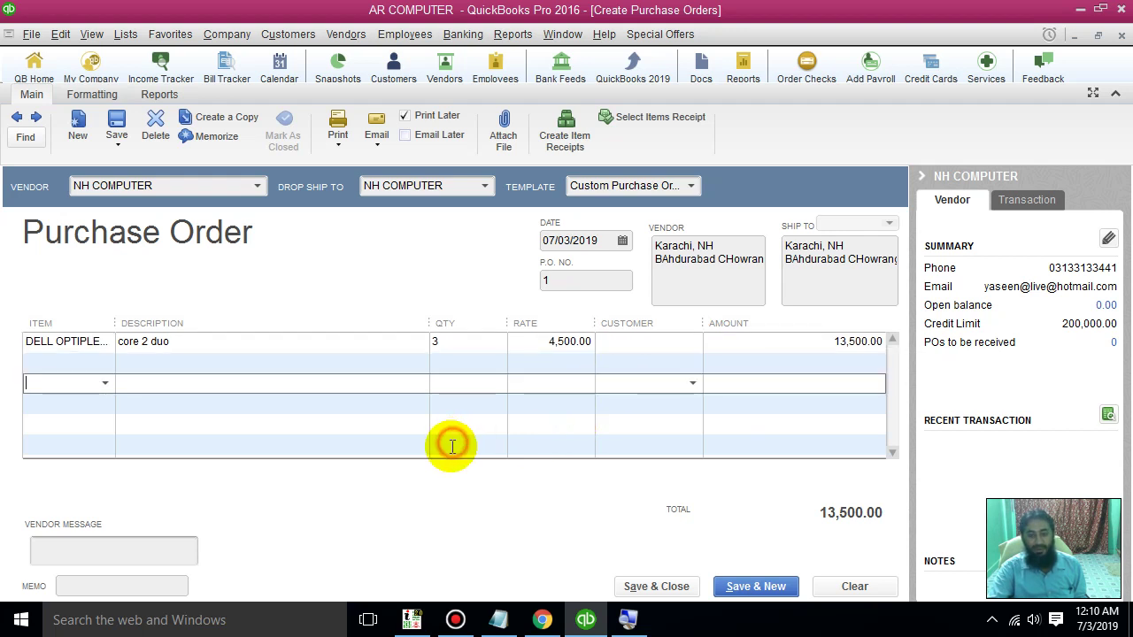
click(664, 342)
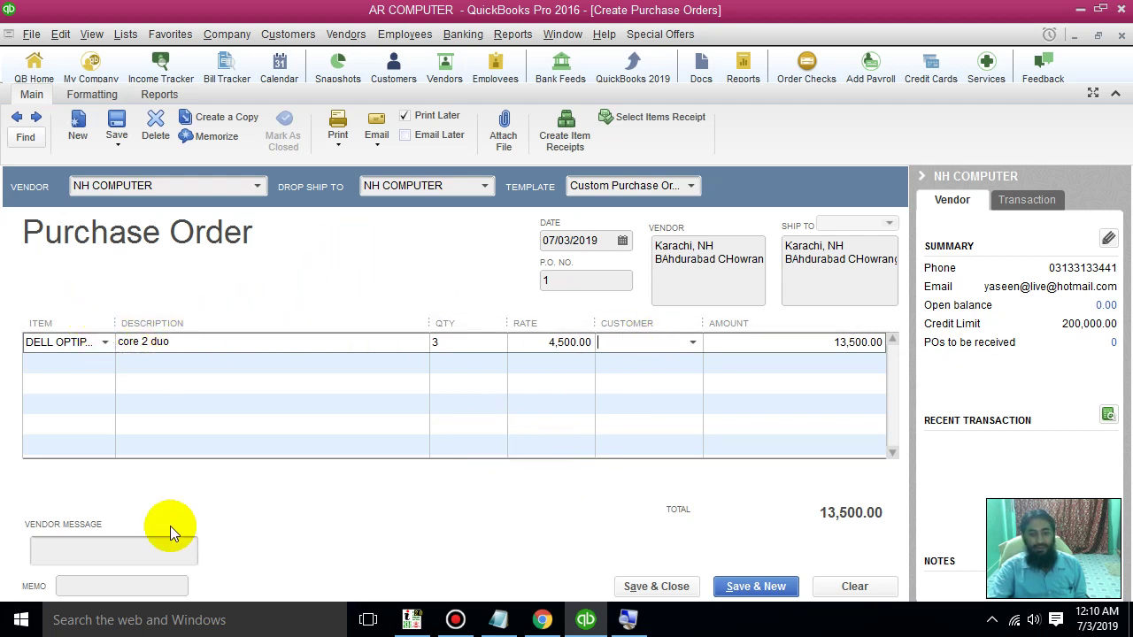
click(115, 553)
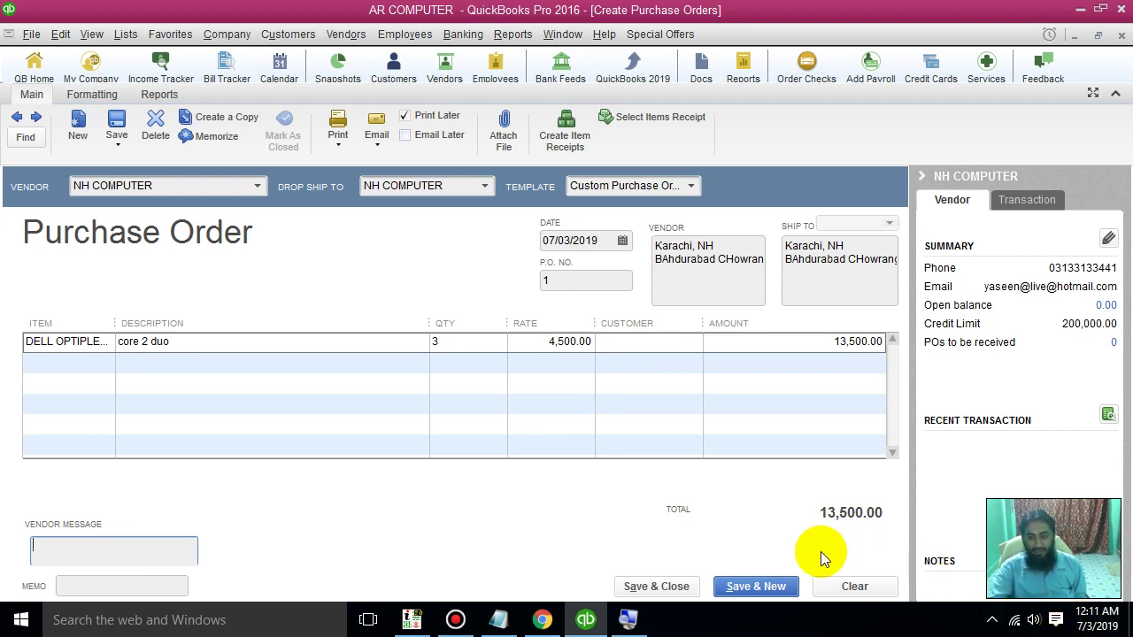
click(737, 589)
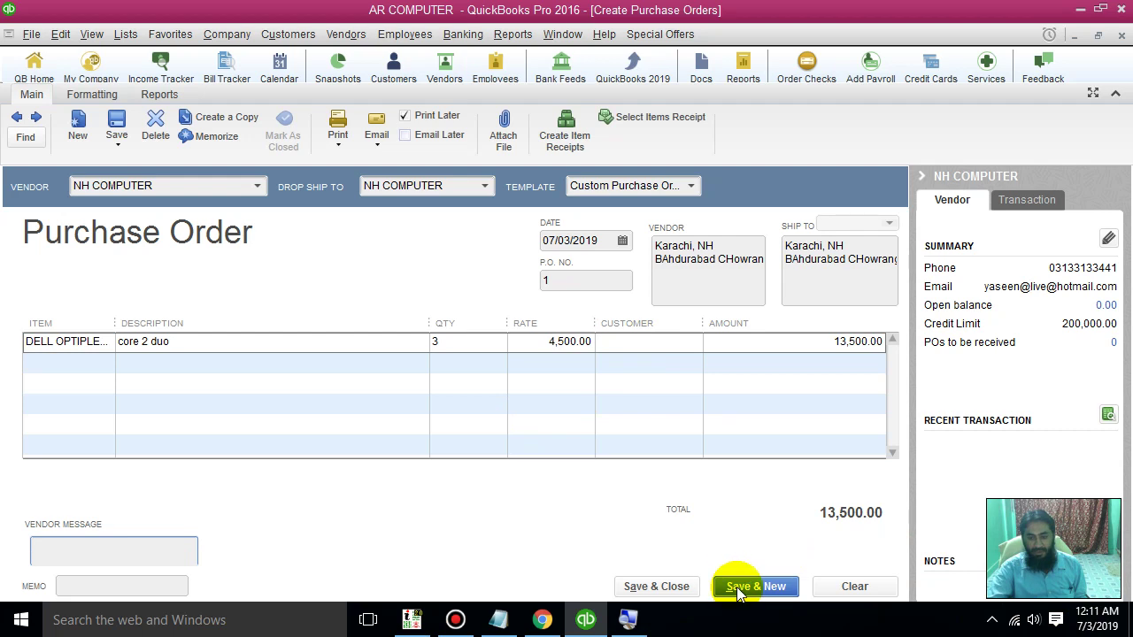
click(688, 591)
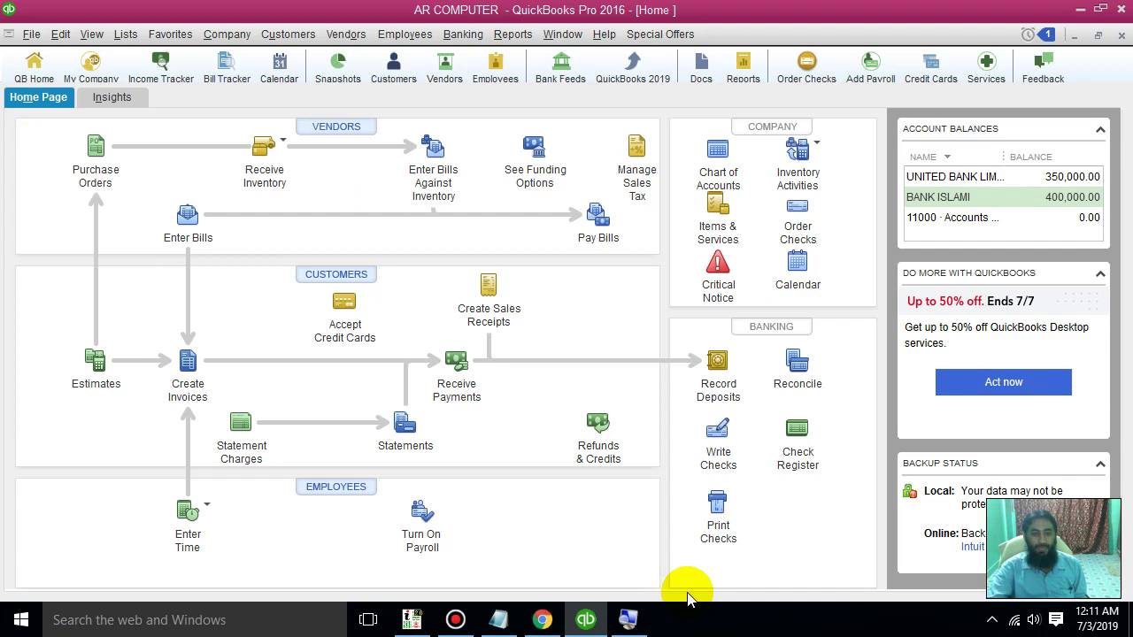
Step: Reopen the purchase order form and find the saved purchase order for the vendor NH COMPUTER
click(88, 158)
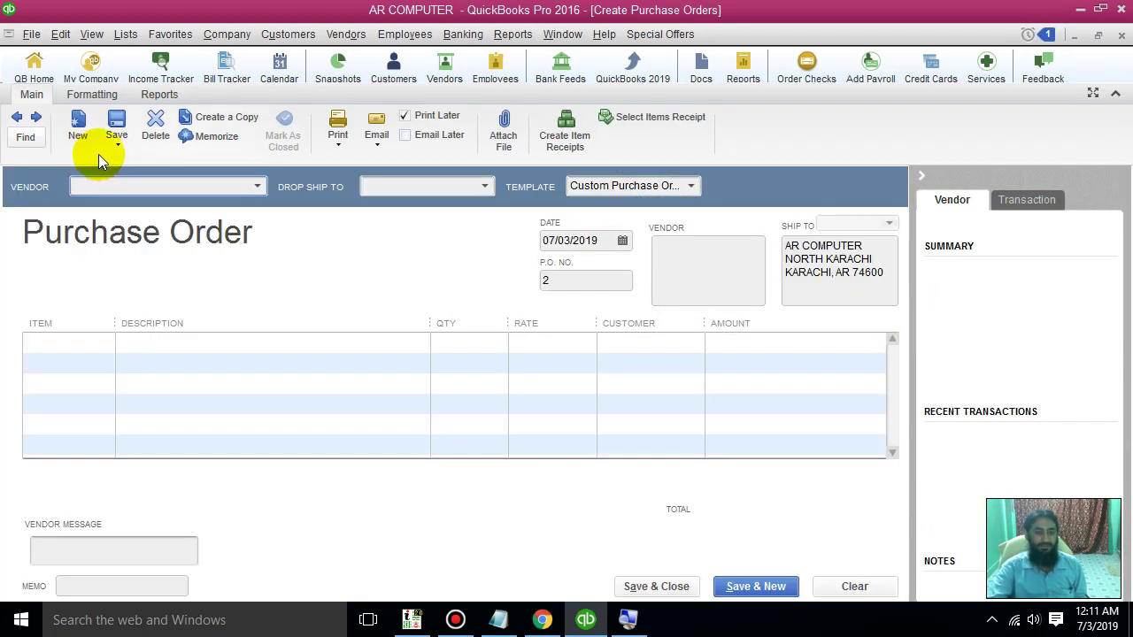
click(18, 138)
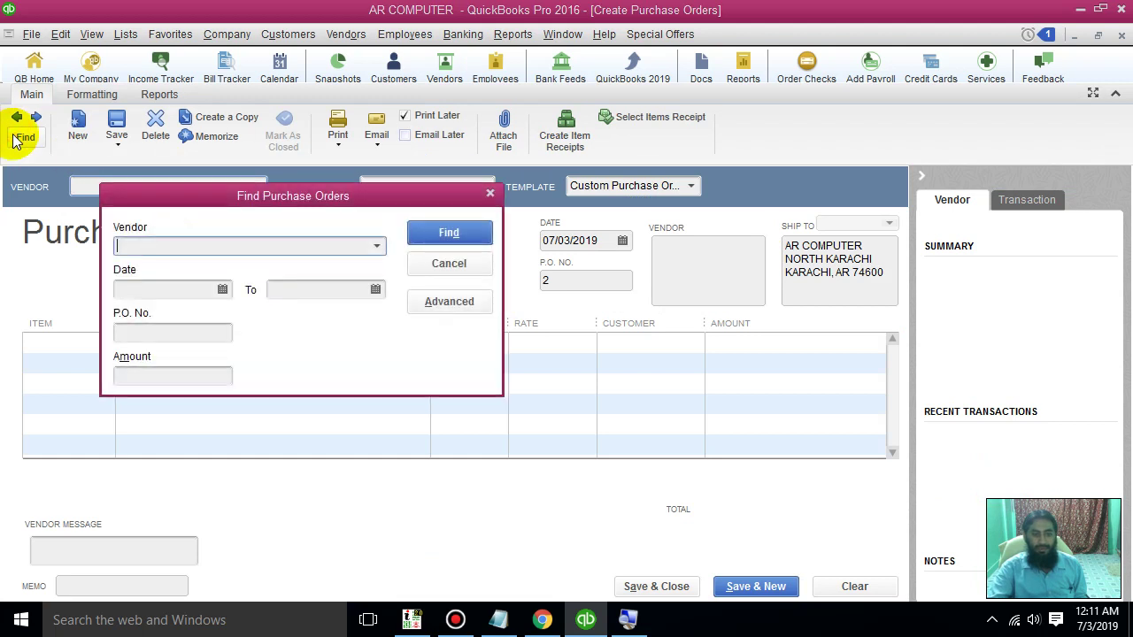
click(377, 246)
click(185, 350)
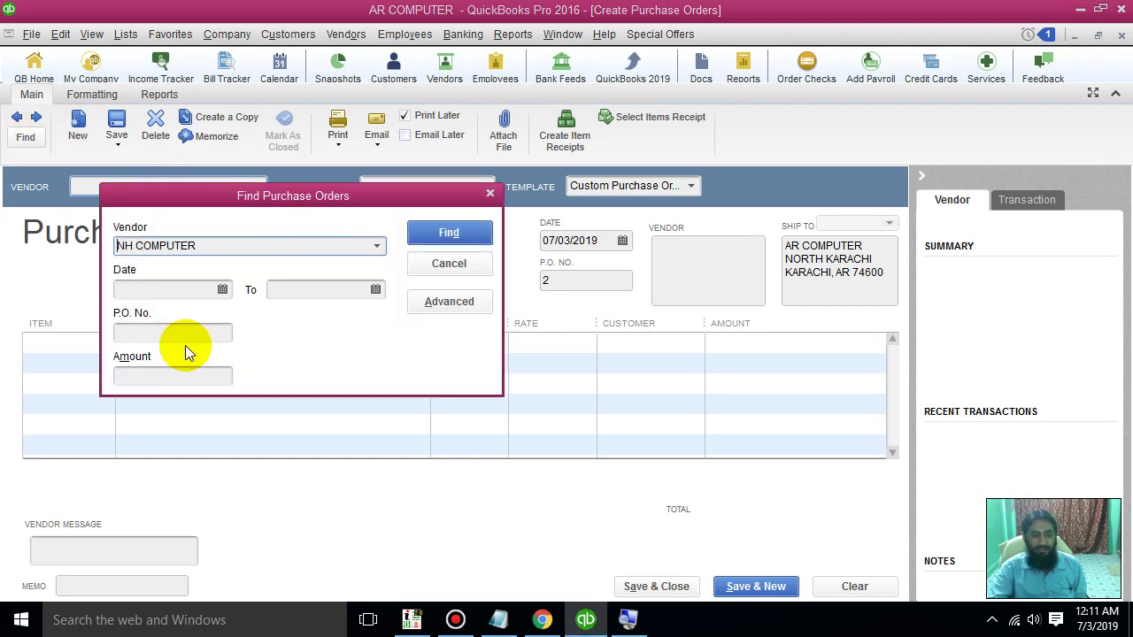
click(431, 235)
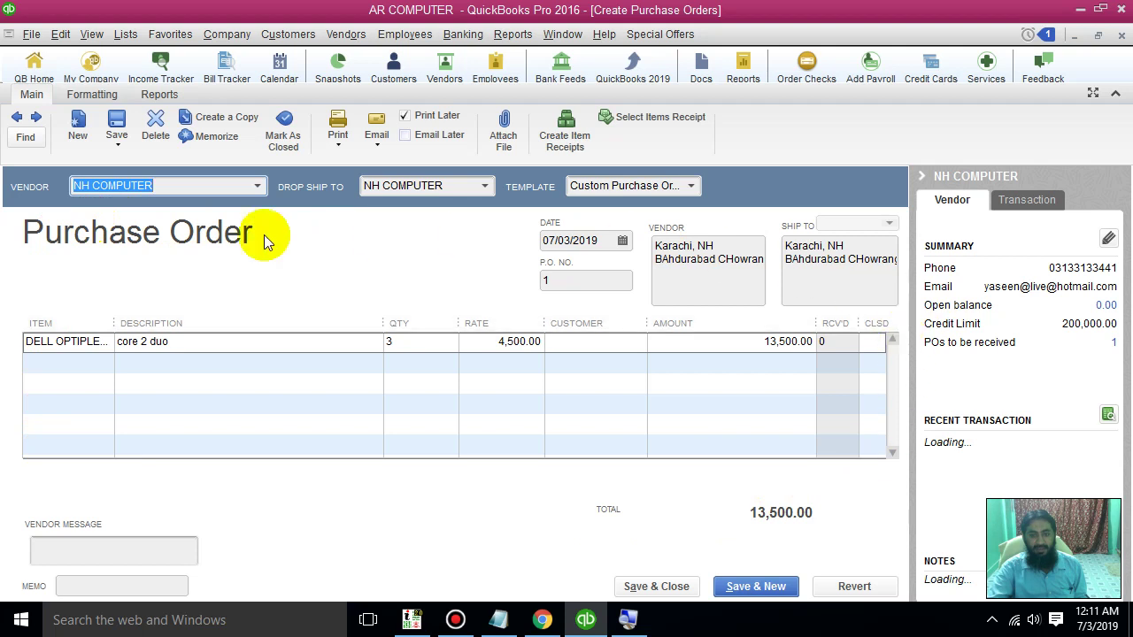
Step: Start a new purchase order with COMPUTER WAYS as the vendor
click(77, 124)
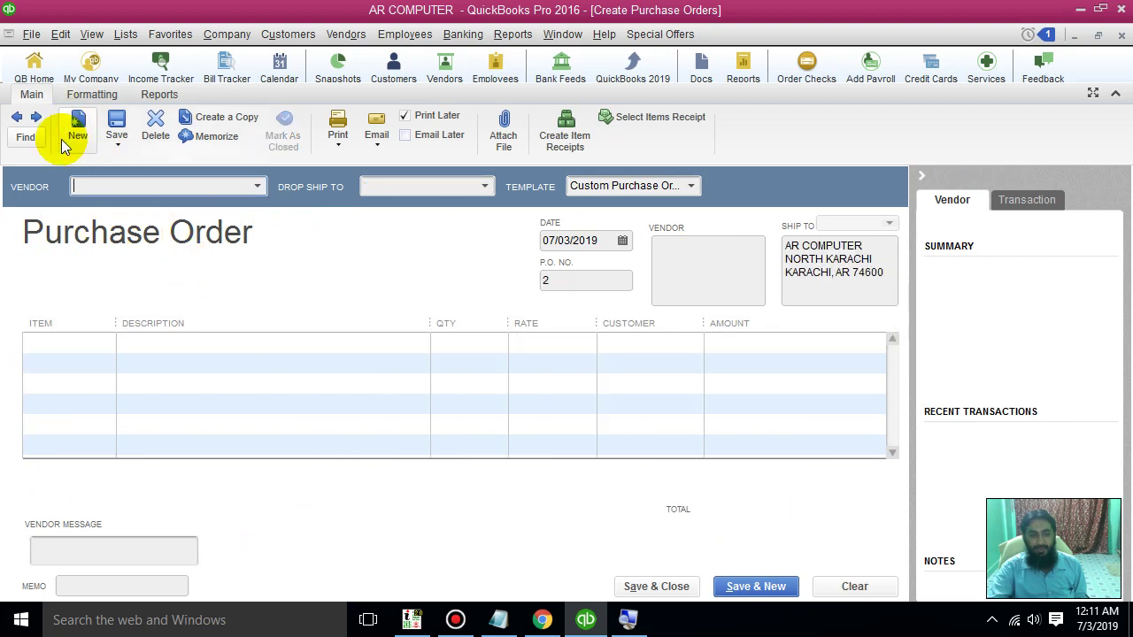
click(257, 187)
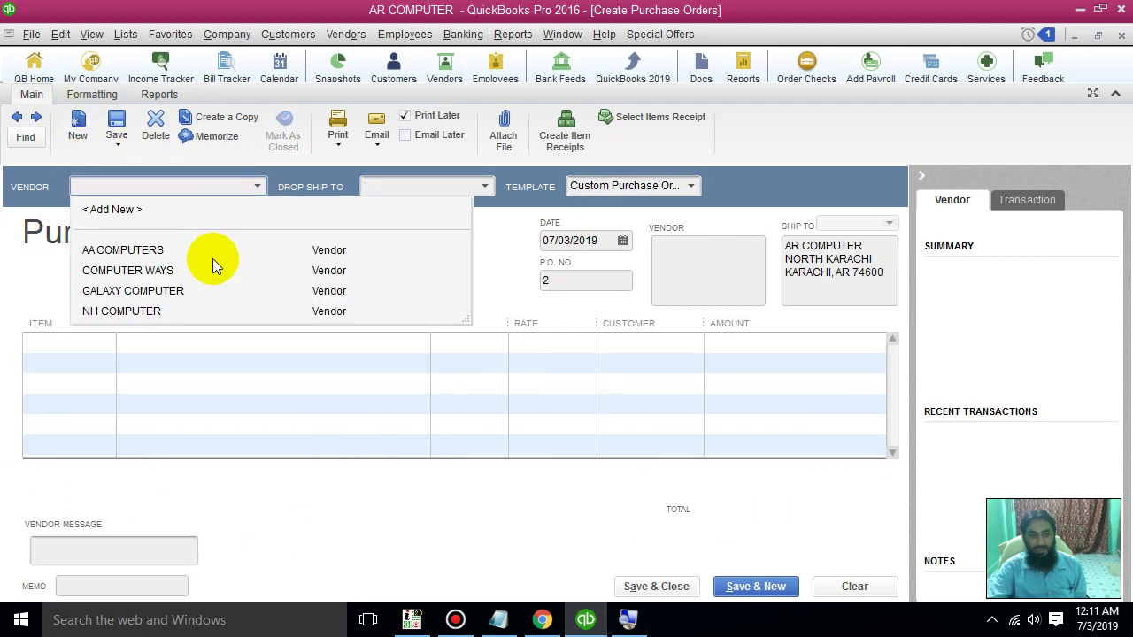
click(133, 271)
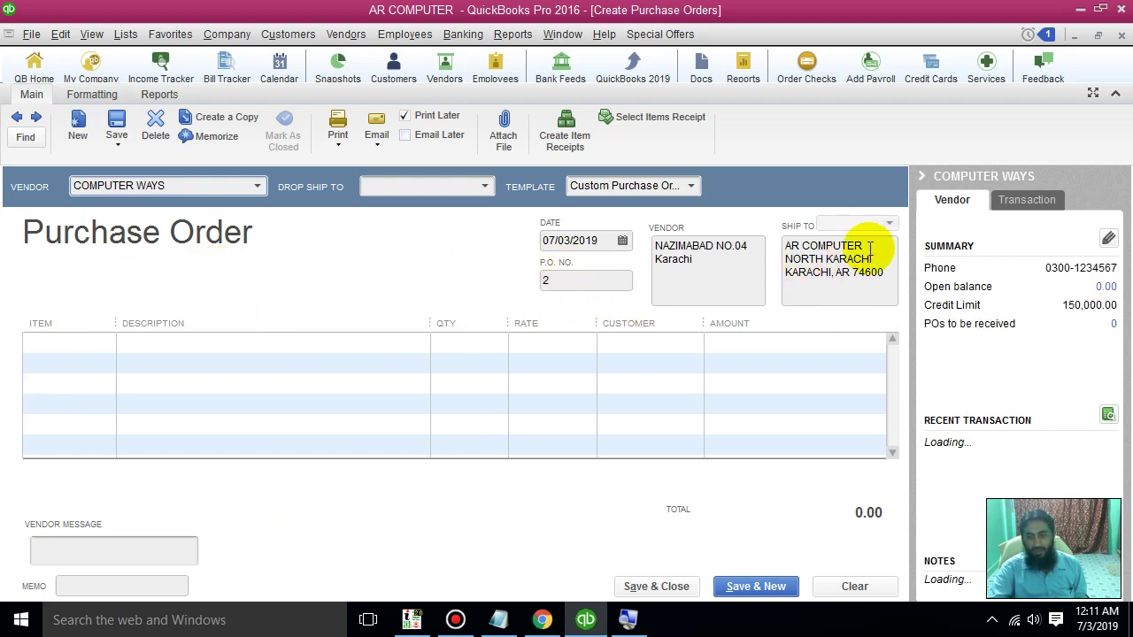
Step: Add the item HP DV6000 LAPTOP on the first line of the purchase order with a quantity of 2
click(88, 341)
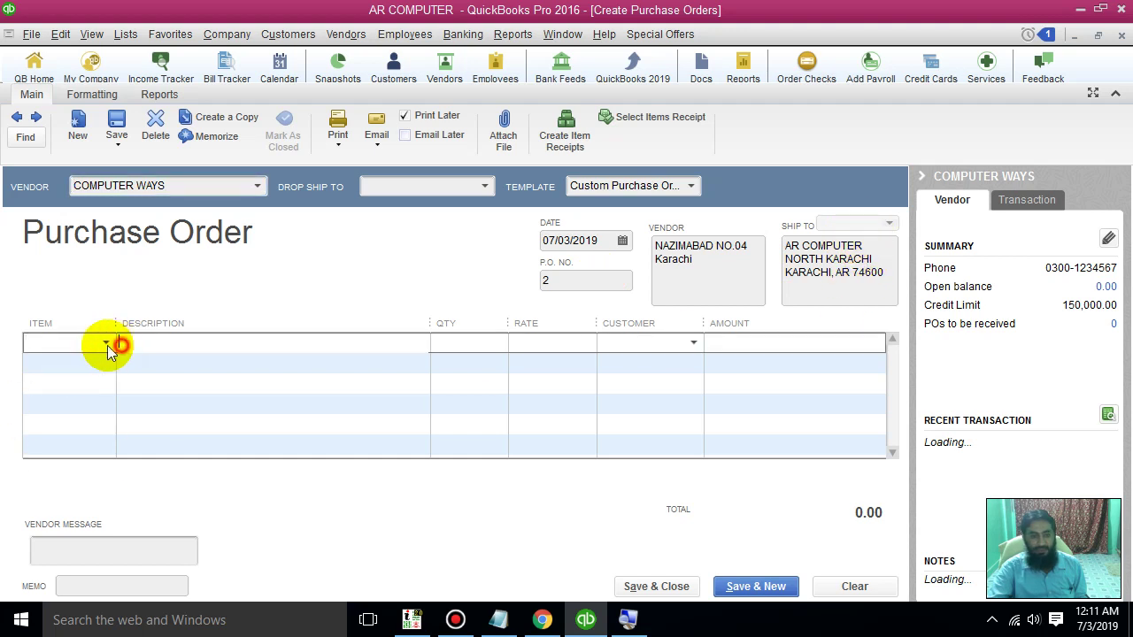
click(105, 344)
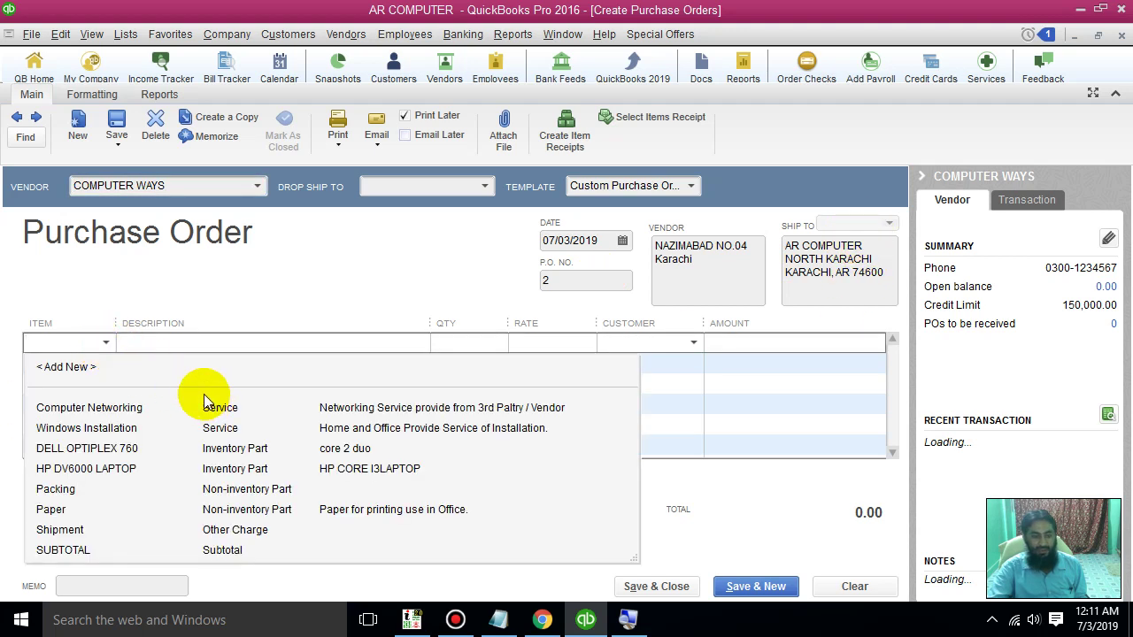
click(111, 468)
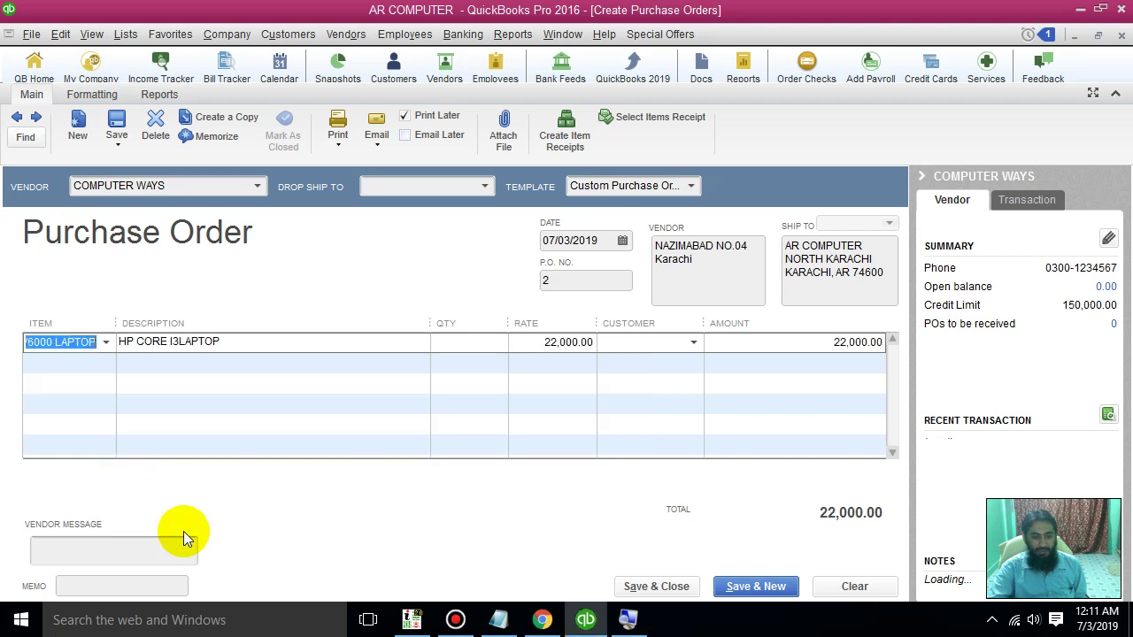
click(493, 345)
text(2)
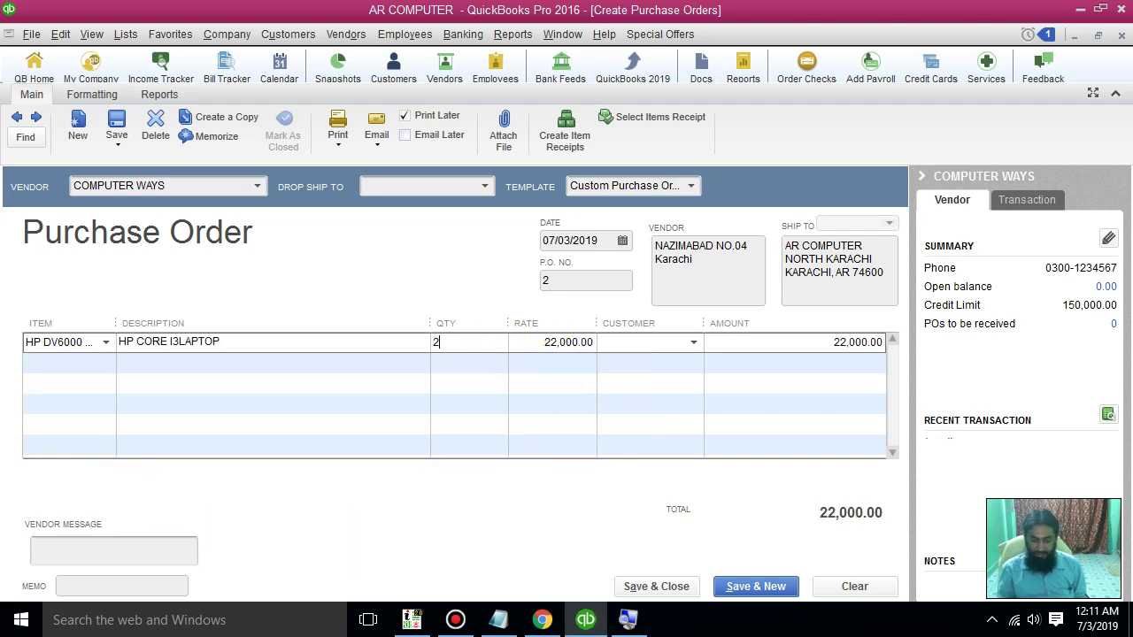
click(802, 344)
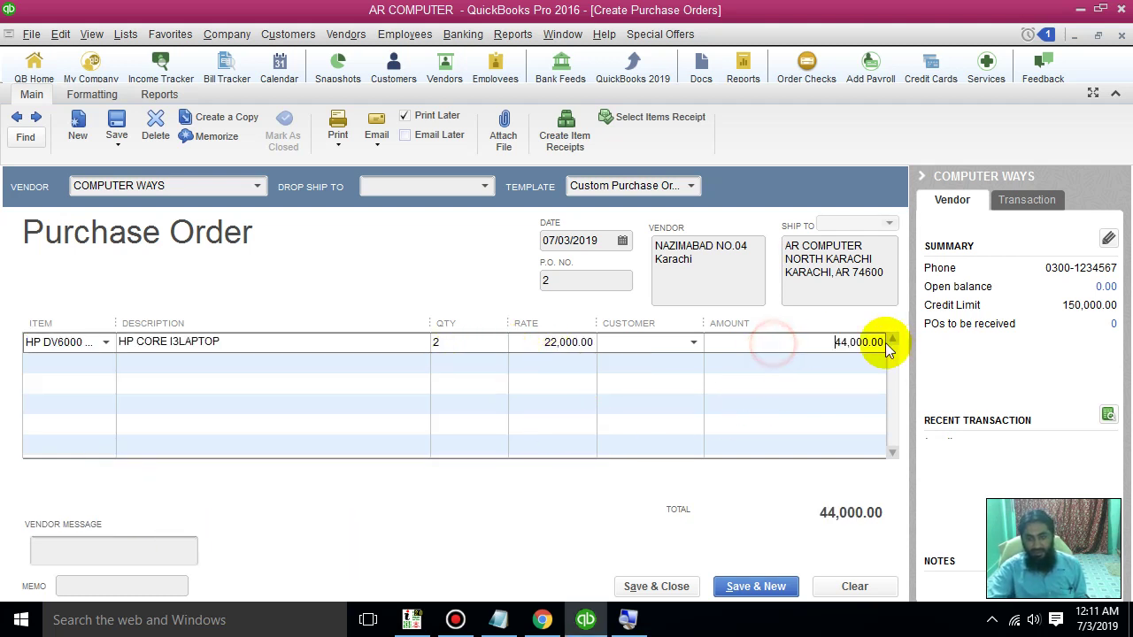
Step: Add the item DELL OPTIPLEX 760 on the second line with a quantity of 2, and save and close the purchase order
click(53, 363)
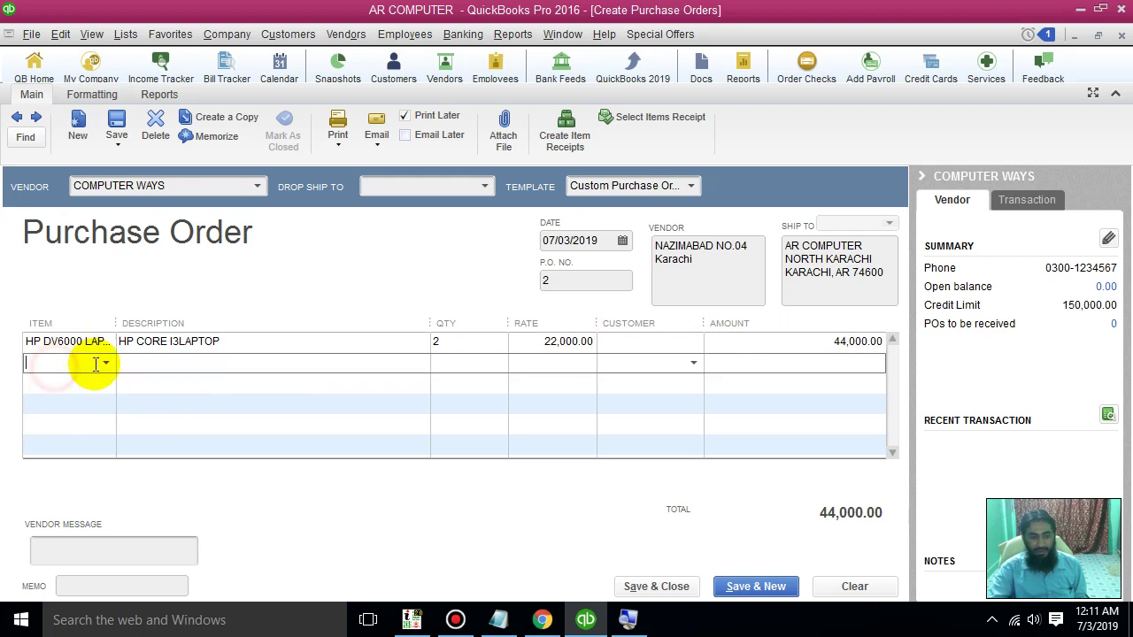
click(105, 364)
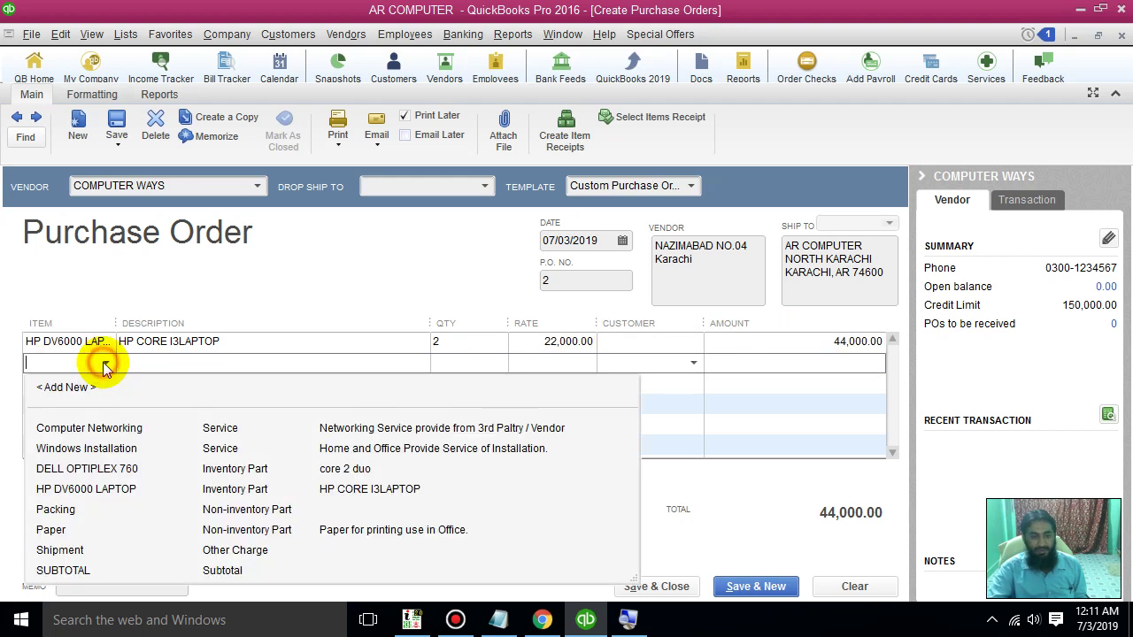
click(109, 469)
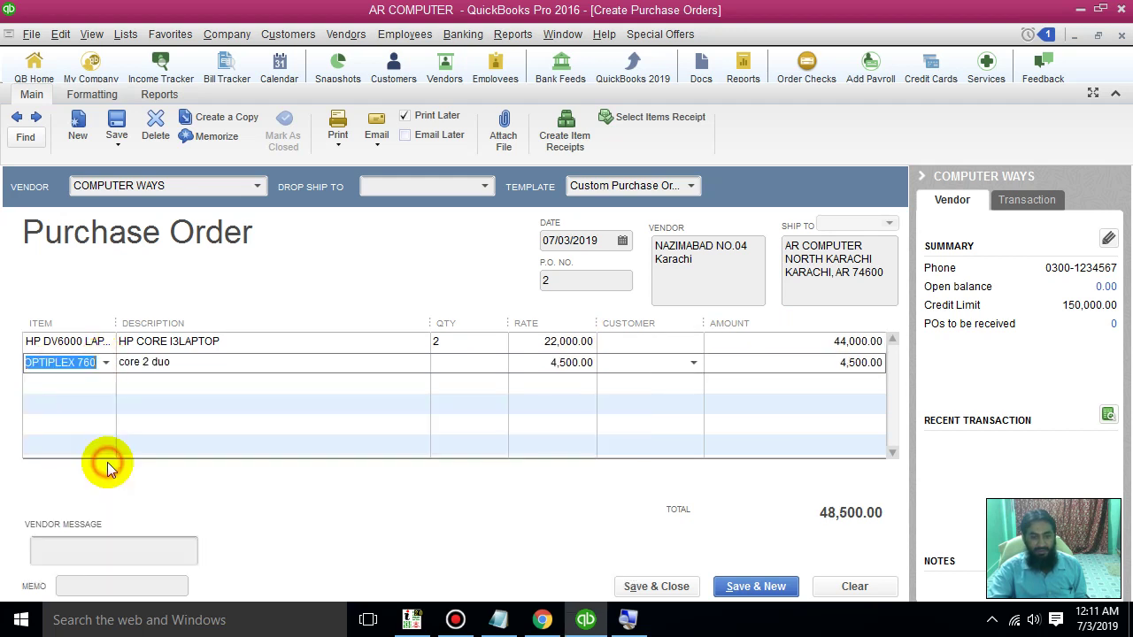
click(439, 363)
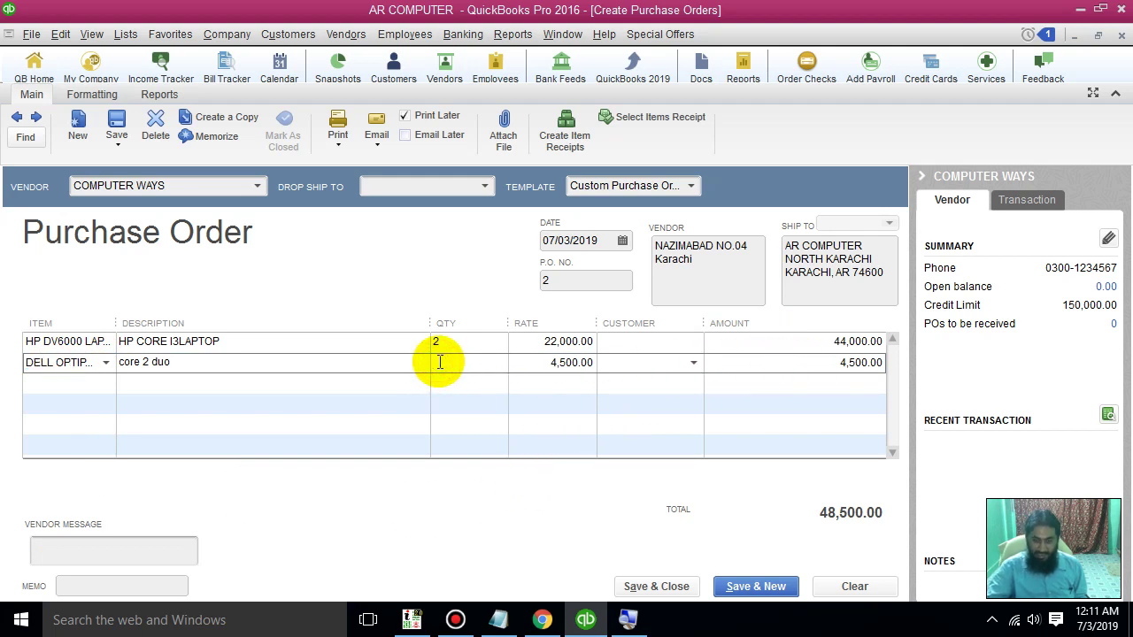
text(2)
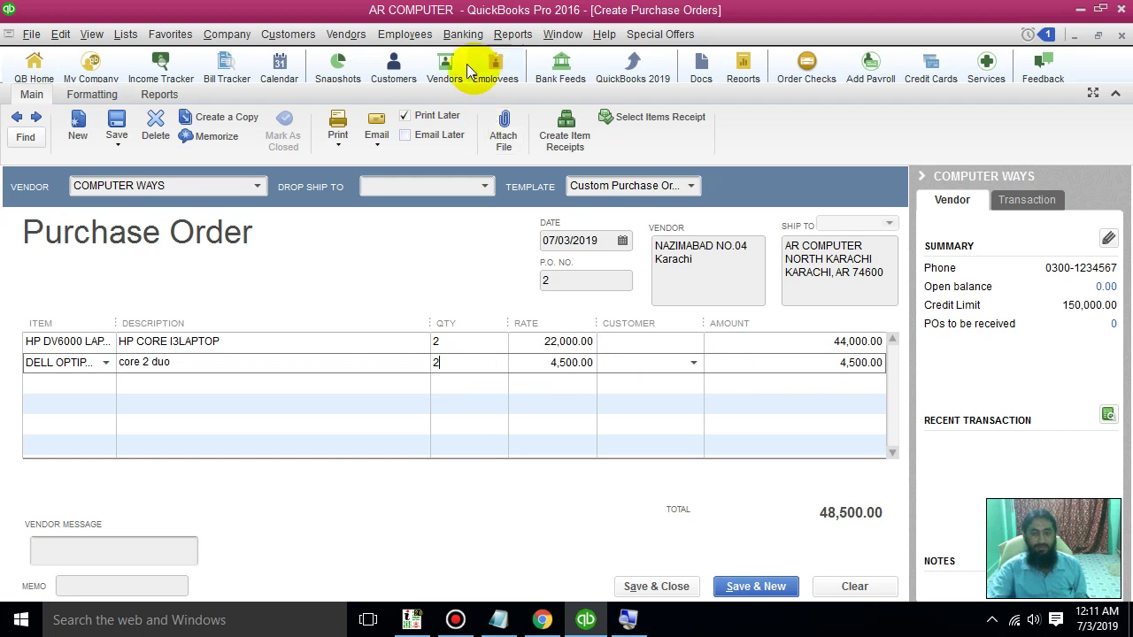
click(574, 424)
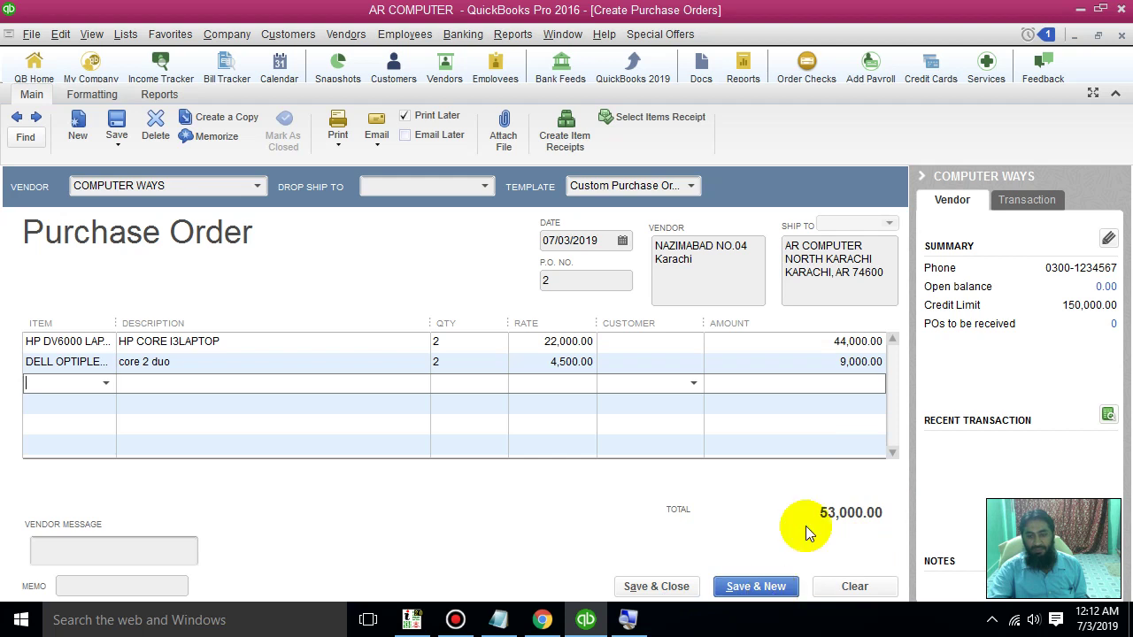
click(657, 586)
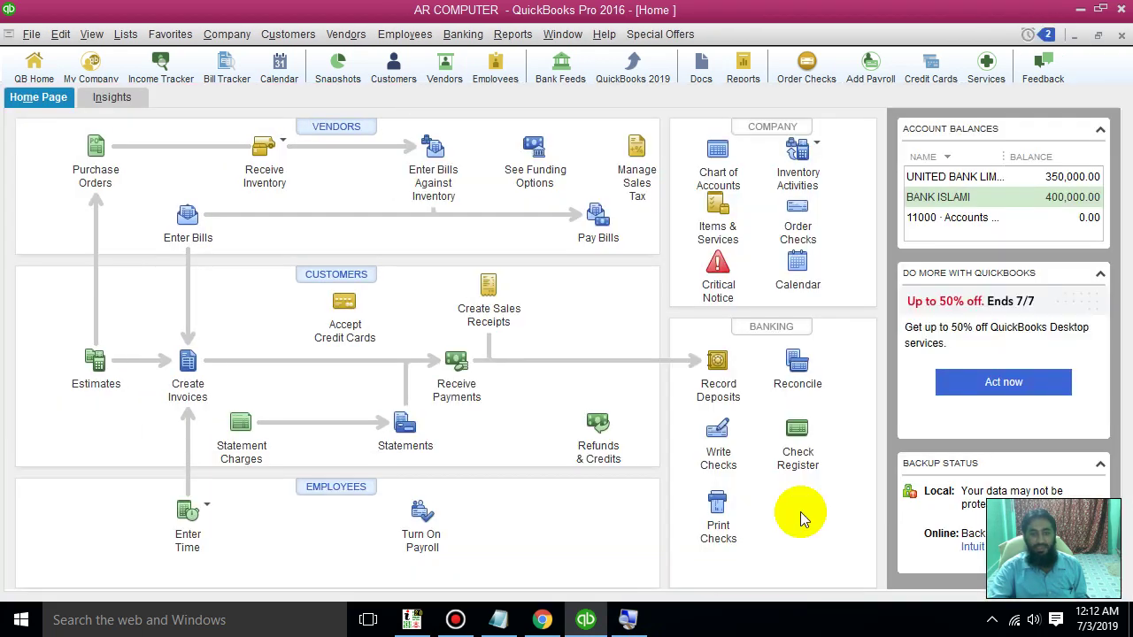
Step: Find all saved purchase orders without any filter, review the NH COMPUTER and COMPUTER WAYS entries, and return to the Home page
click(95, 157)
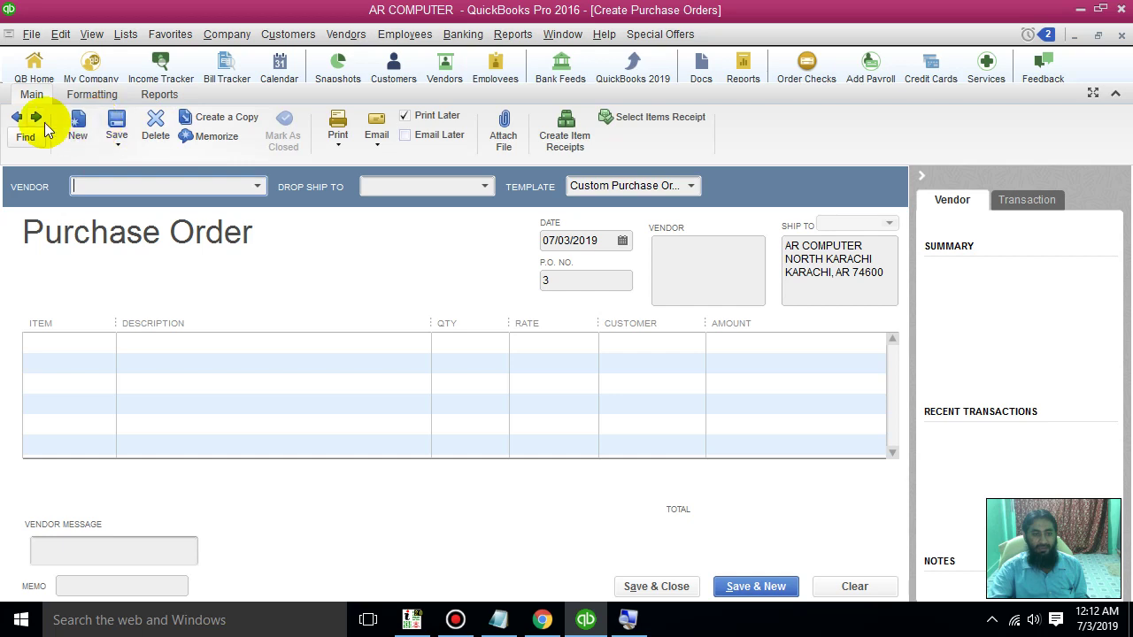
click(26, 133)
click(424, 237)
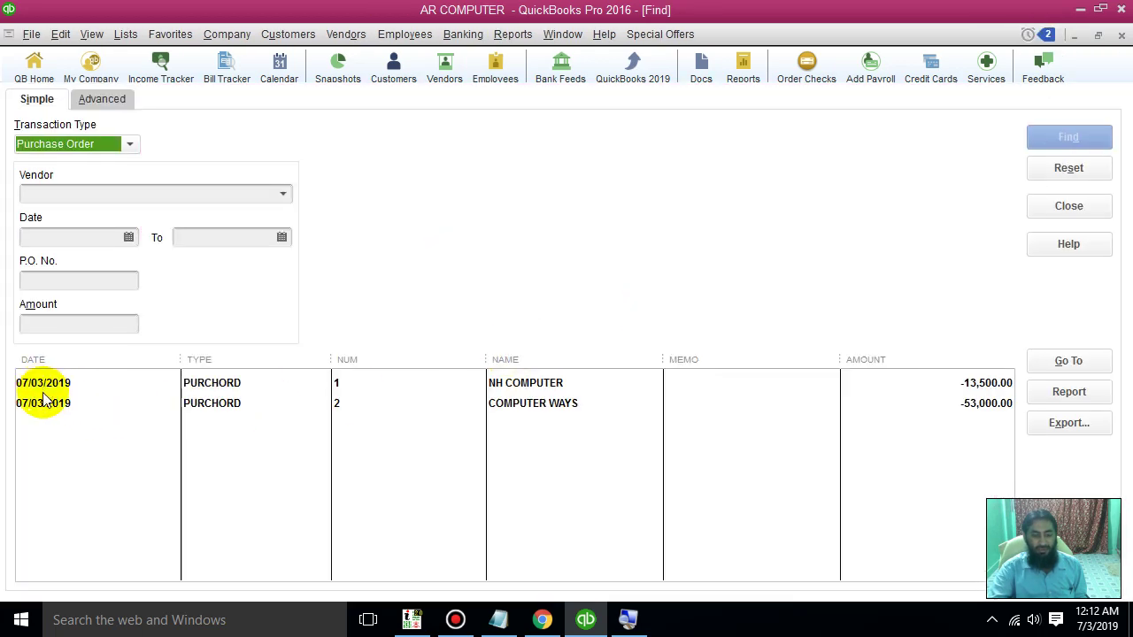
click(212, 386)
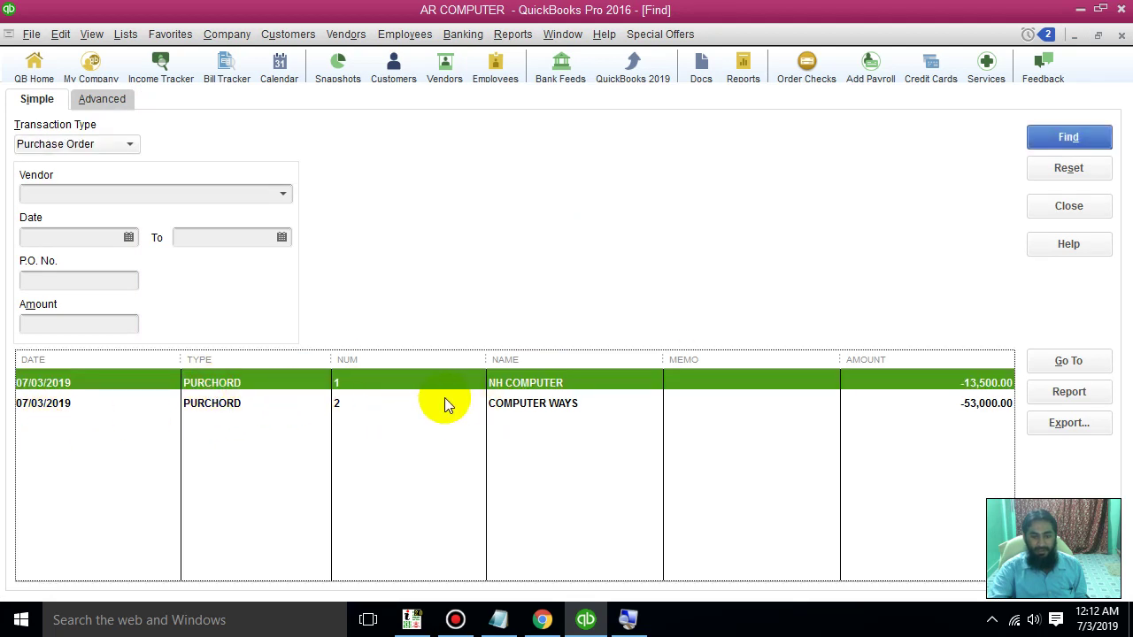
click(528, 405)
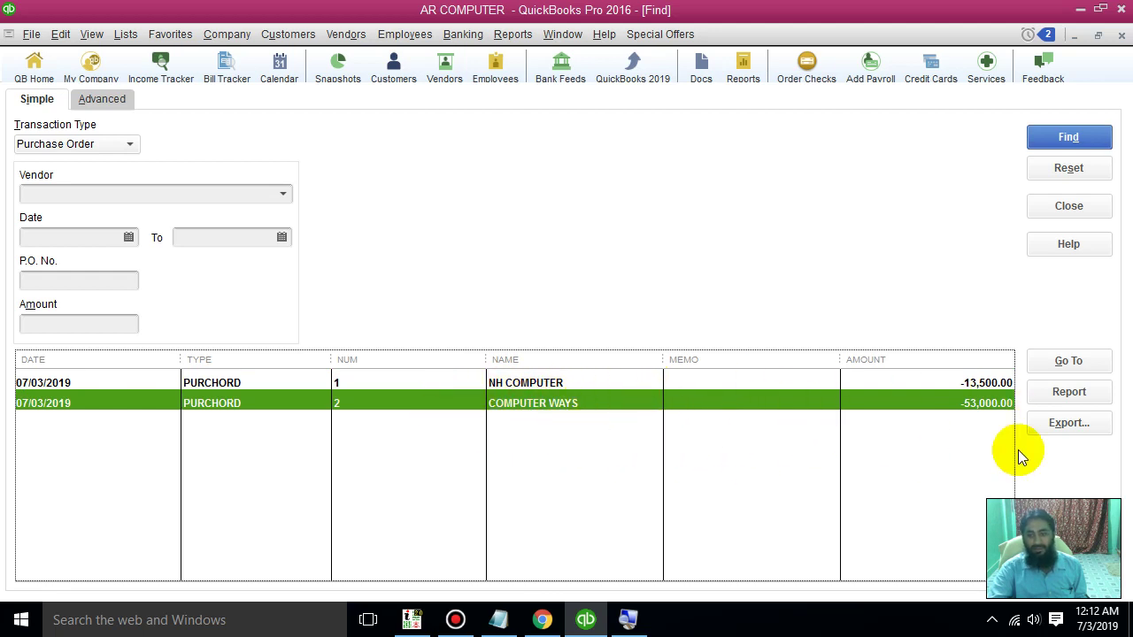
click(1072, 204)
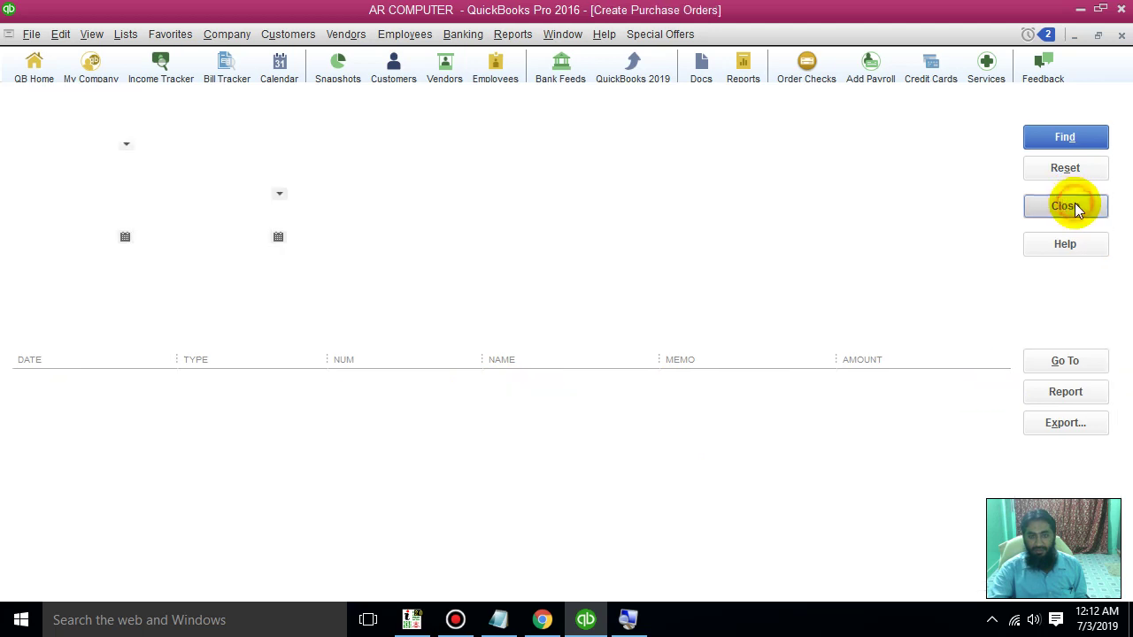
click(1121, 35)
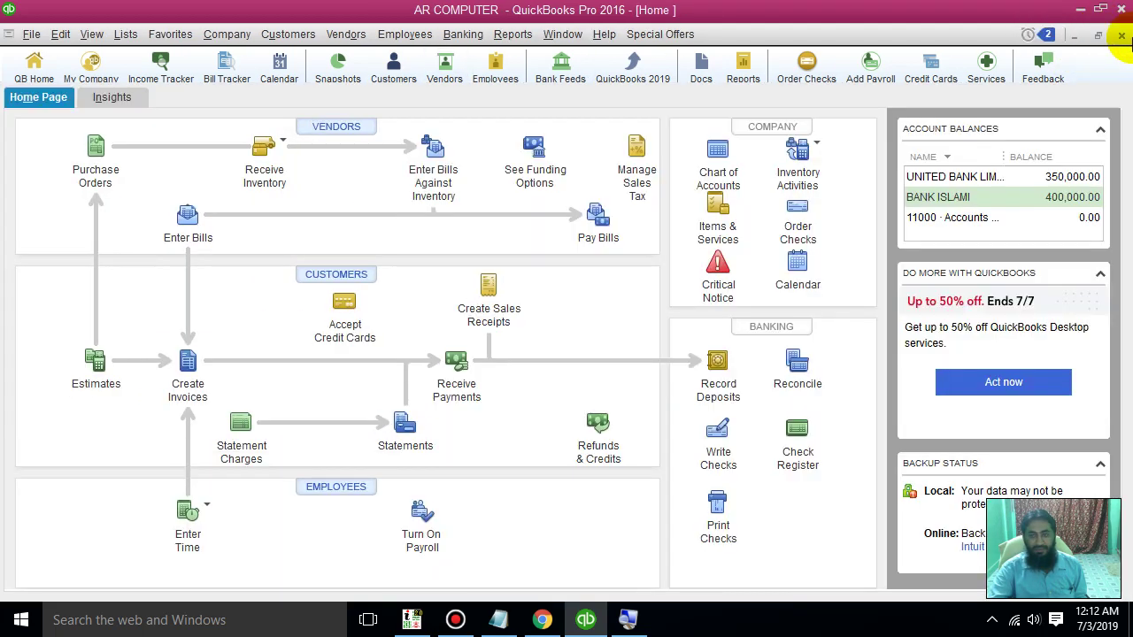